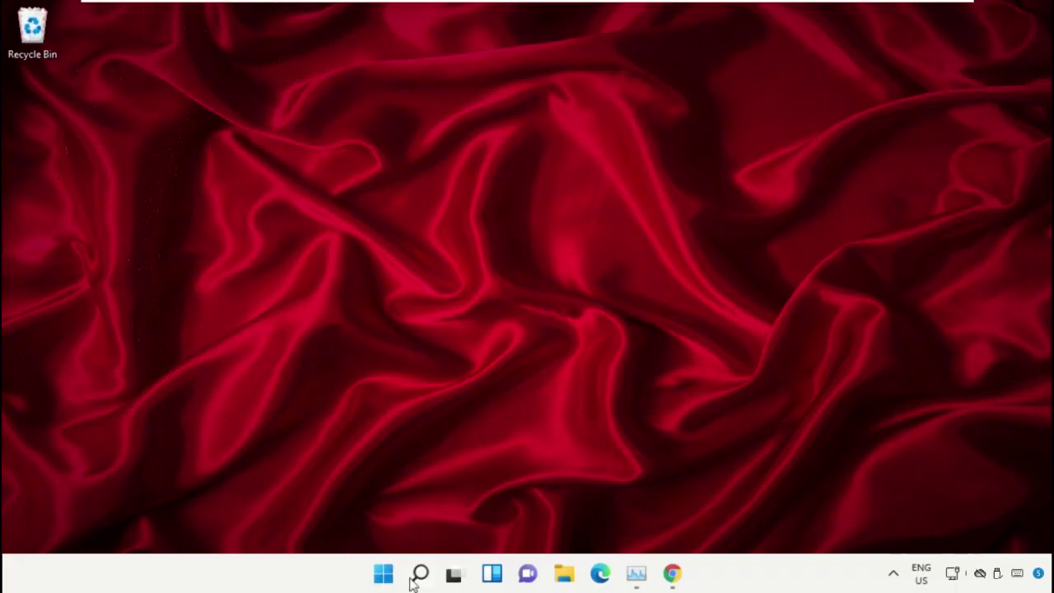
Step: Search Windows for 'task manager' to find the Task Manager app
left_click(420, 576)
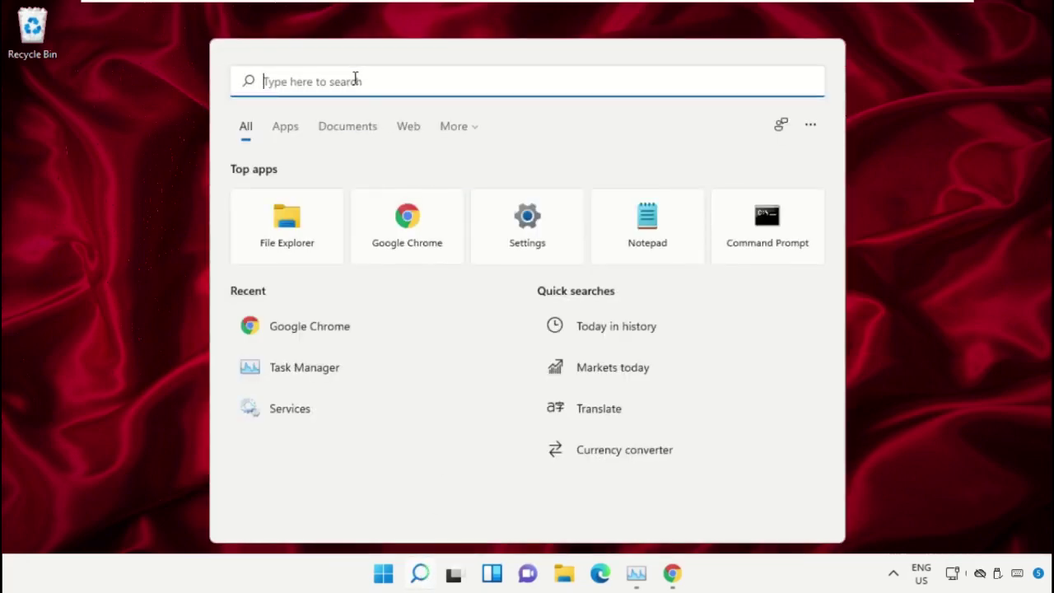
type("task manager")
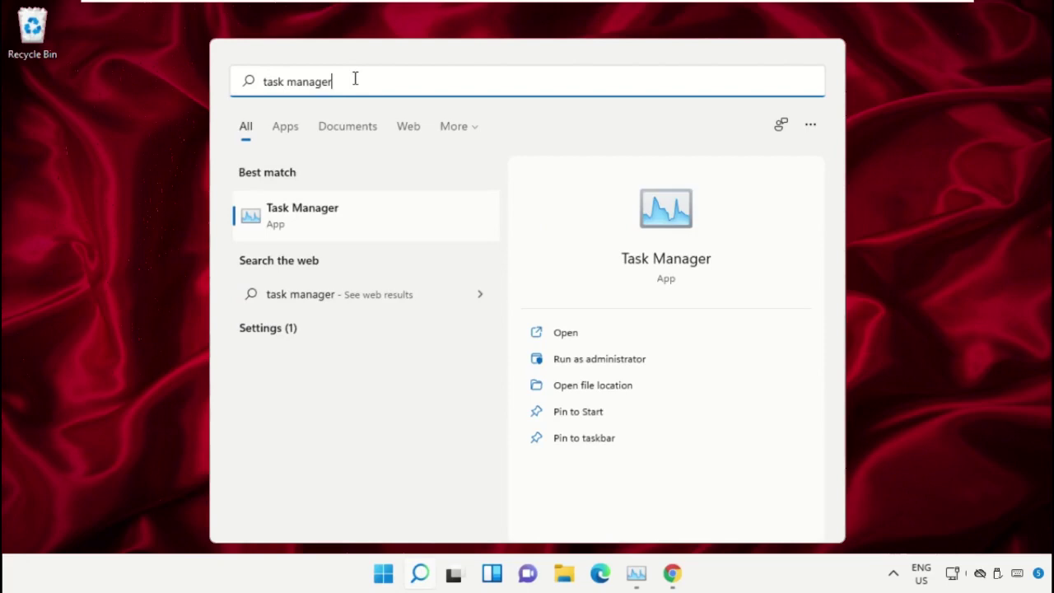
Step: Run Task Manager as administrator and start a new task from its File menu
left_click(610, 367)
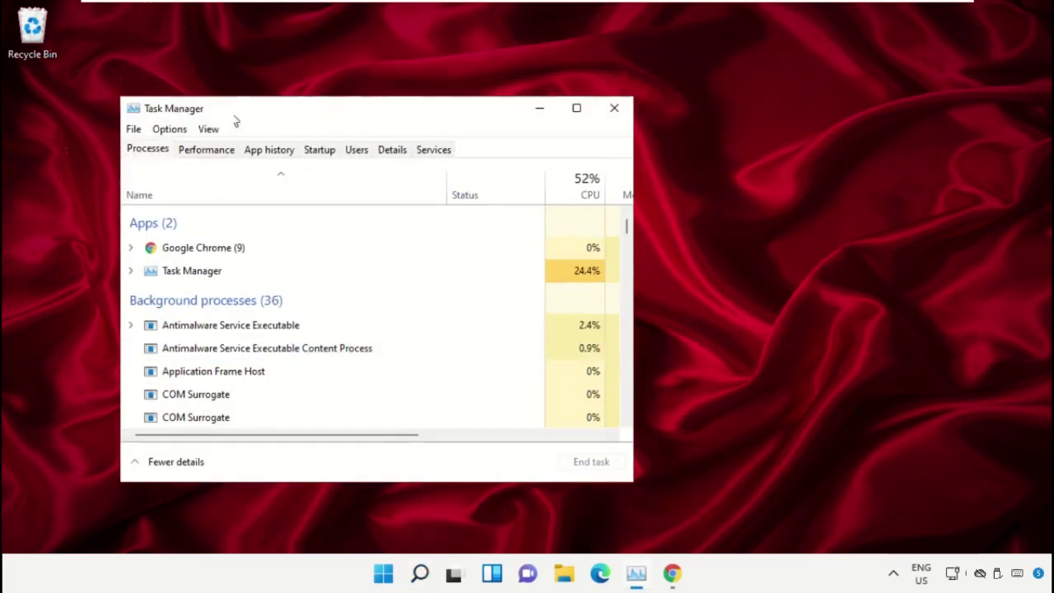
left_click_drag(217, 110, 484, 88)
left_click(401, 107)
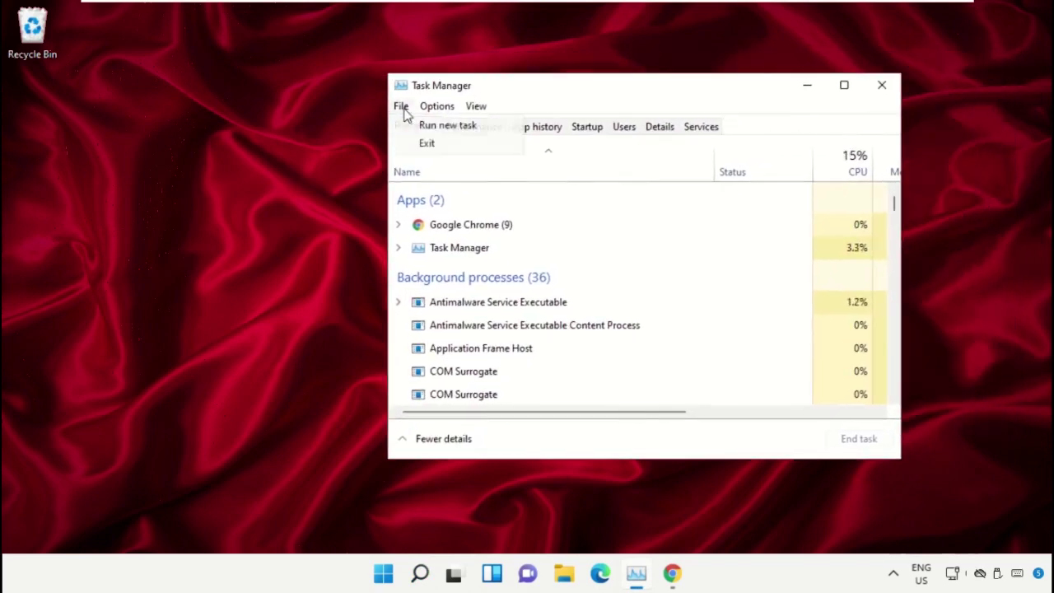
left_click(461, 125)
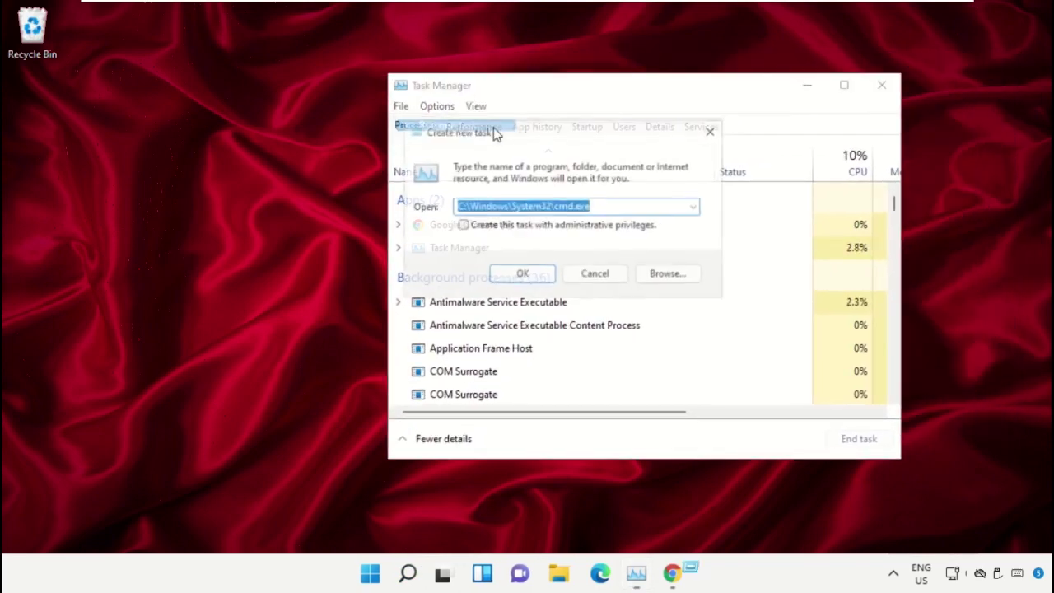
Step: Browse from This PC through Local Disk (C:) into the Windows\System32 folder
left_click(666, 278)
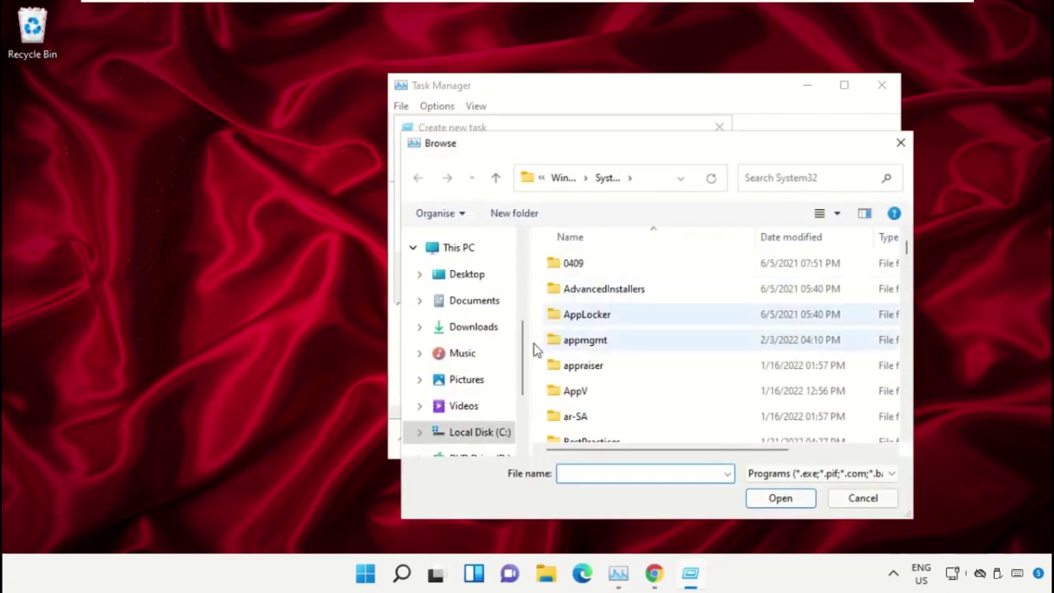
left_click(458, 249)
scroll(663, 298, "down", 5)
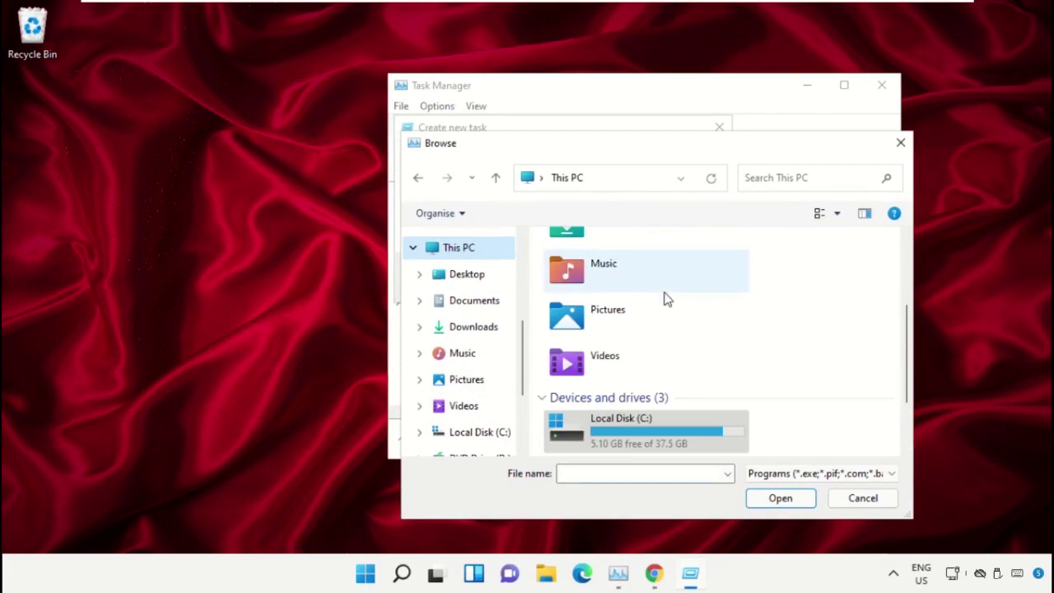
double_click(649, 343)
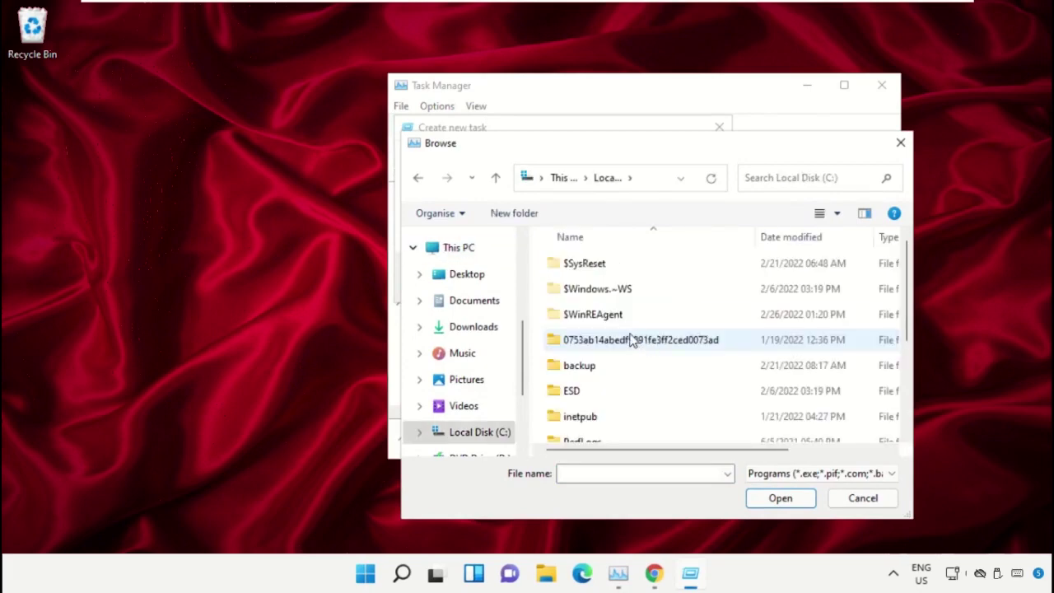
scroll(631, 341, "down", 2)
double_click(588, 434)
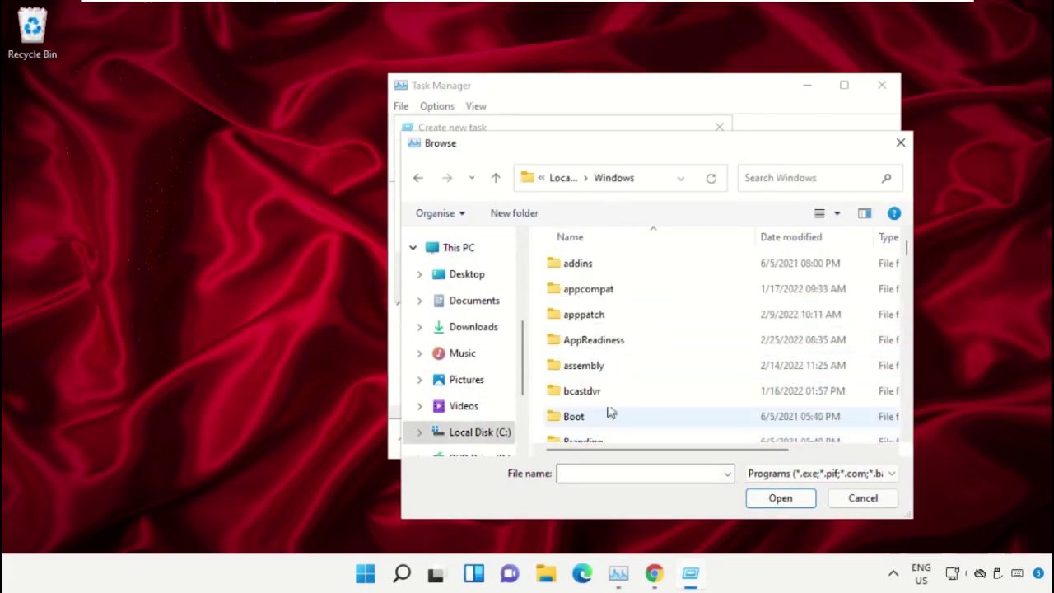
type("system")
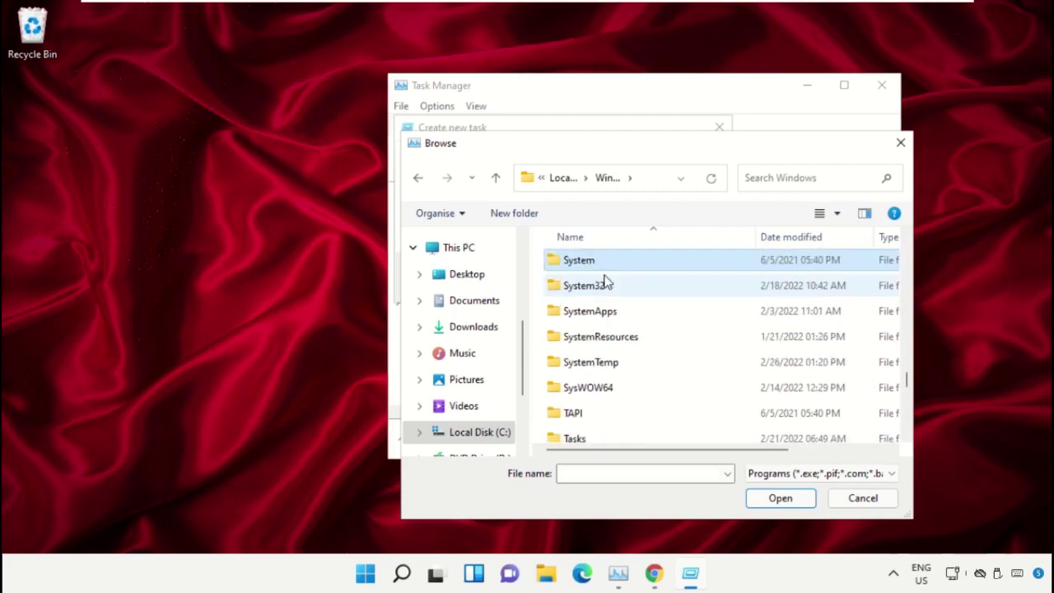
double_click(624, 289)
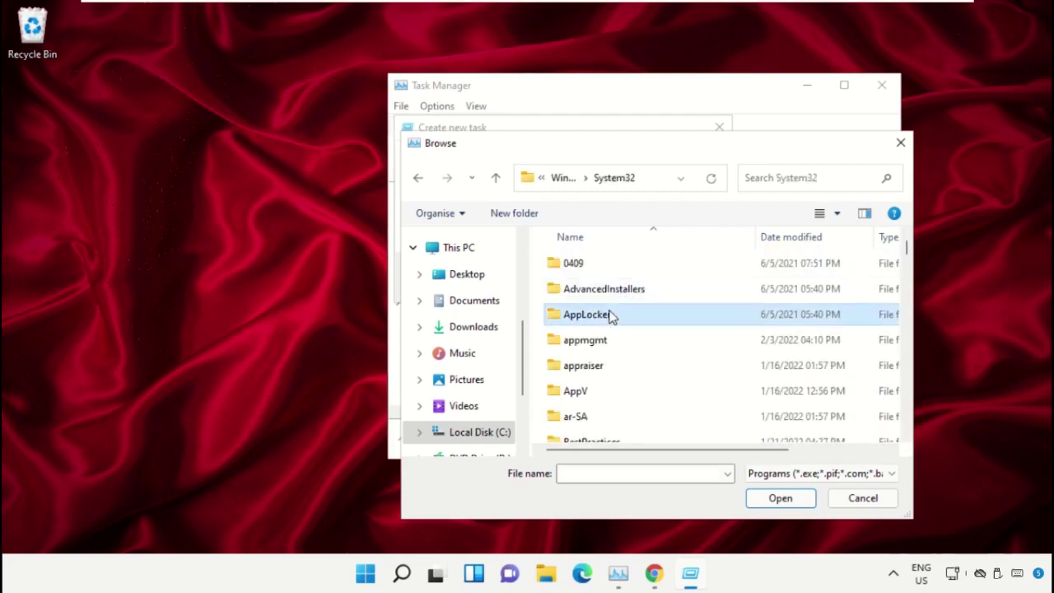
scroll(613, 319, "down", 4)
scroll(620, 330, "down", 15)
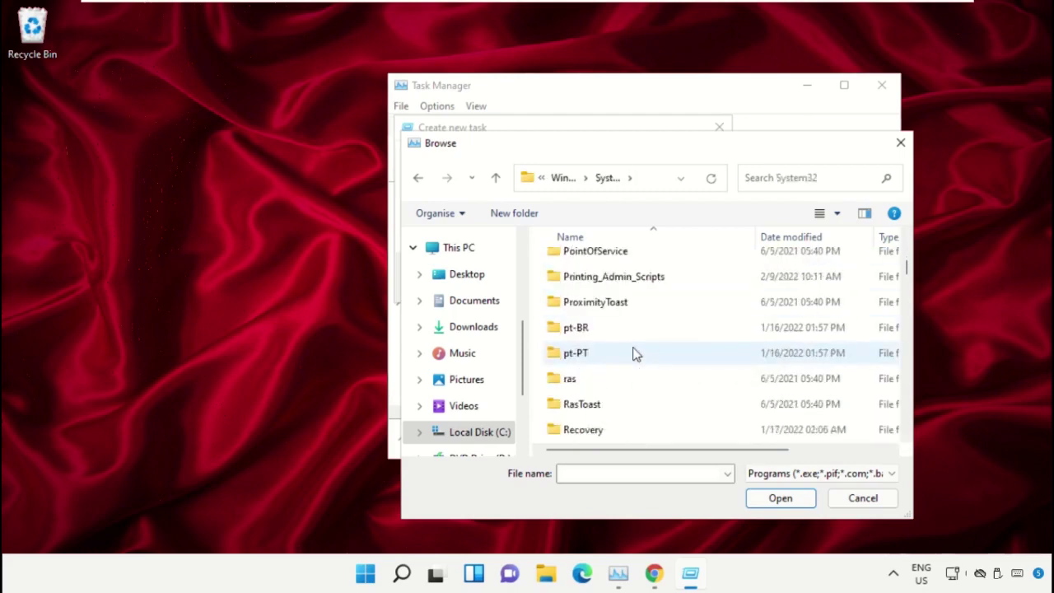
Step: Choose System32\cmd.exe as the task and enable administrative privileges
double_click(634, 354)
key("BackSpace")
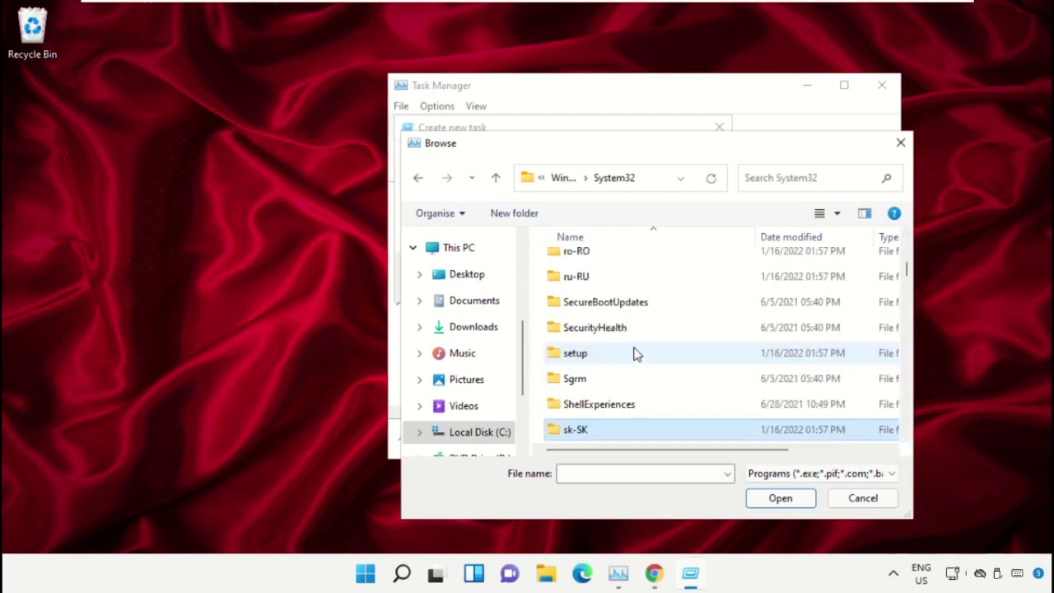
scroll(634, 354, "down", 4)
scroll(634, 354, "down", 3)
type("cmd")
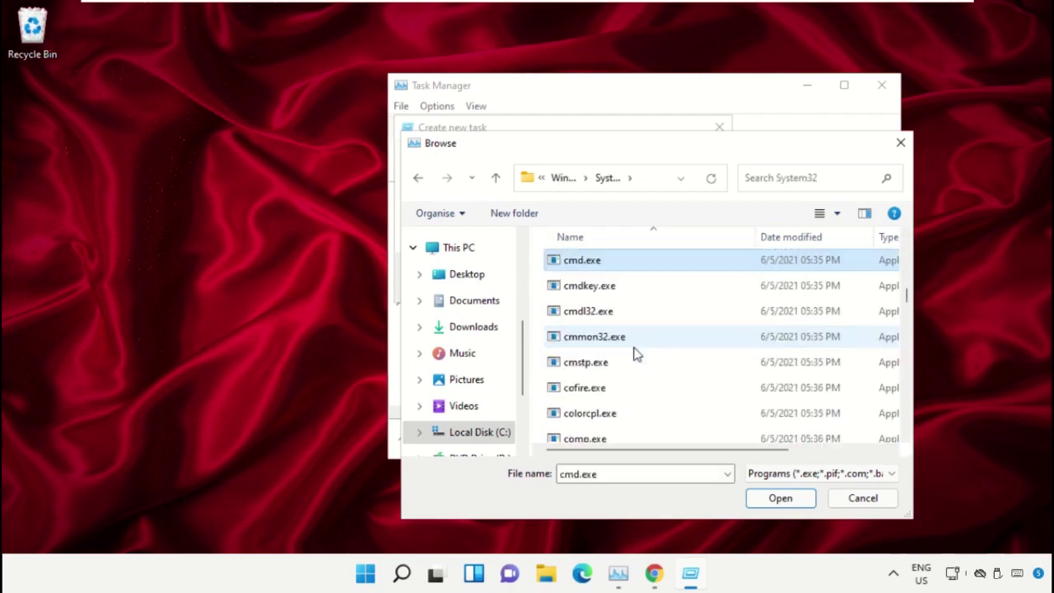
double_click(602, 262)
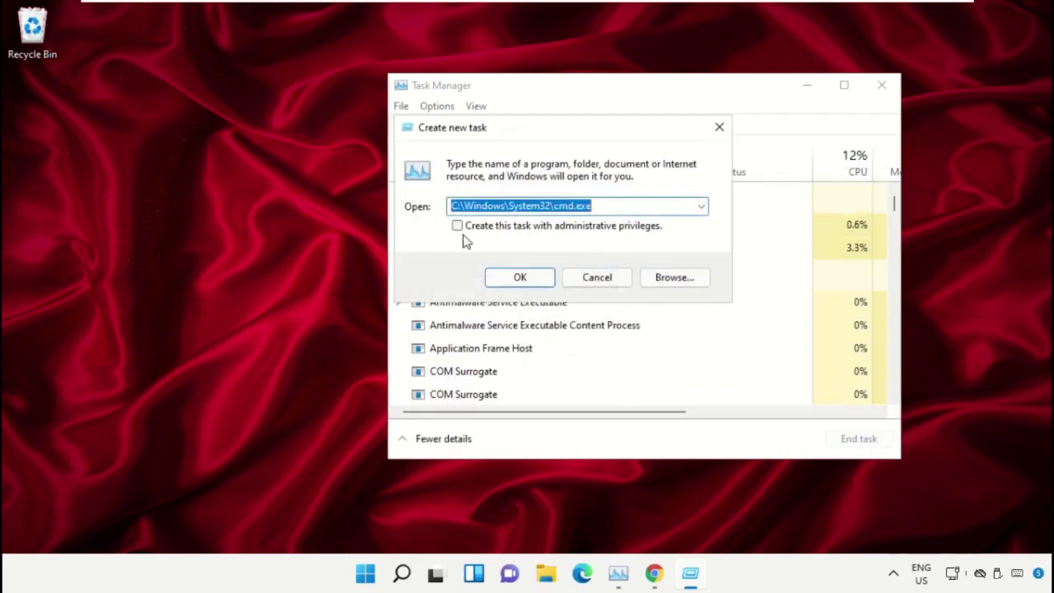
left_click(459, 228)
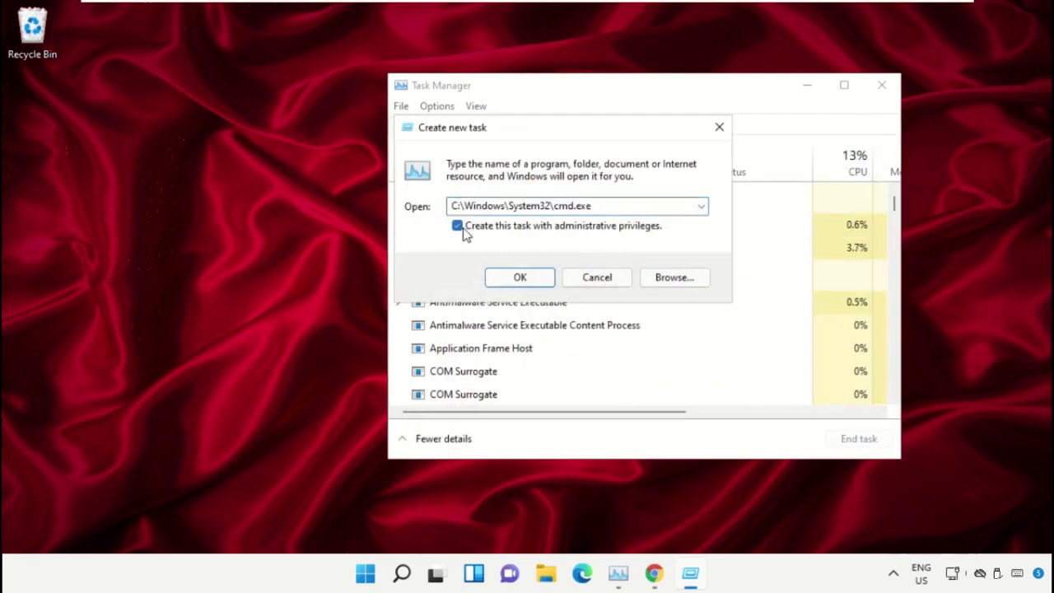
Step: Launch the elevated cmd, minimize Task Manager, and shrink and centre the cmd window
left_click(516, 280)
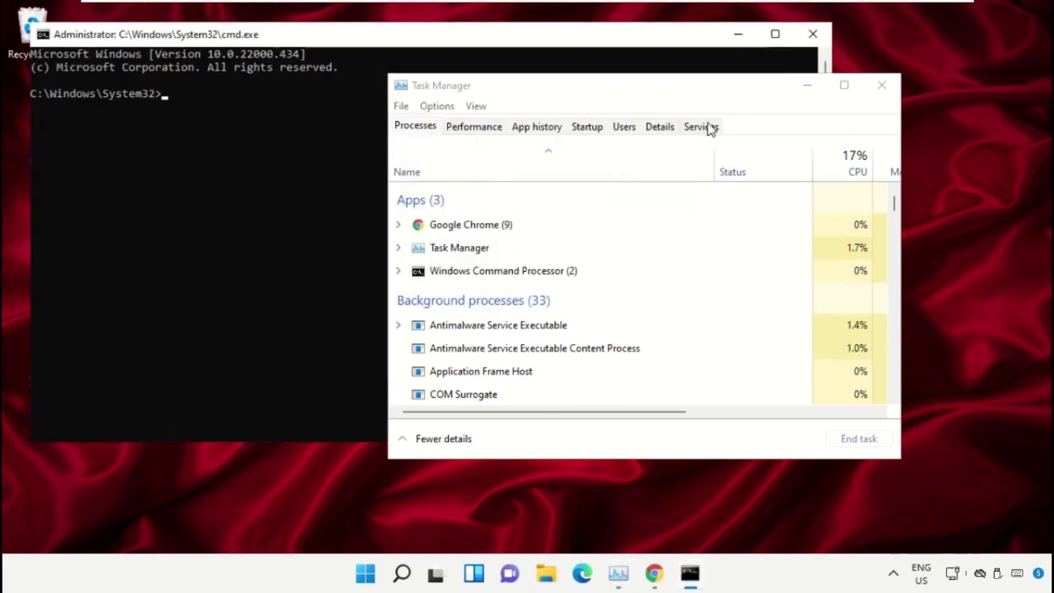
left_click(804, 87)
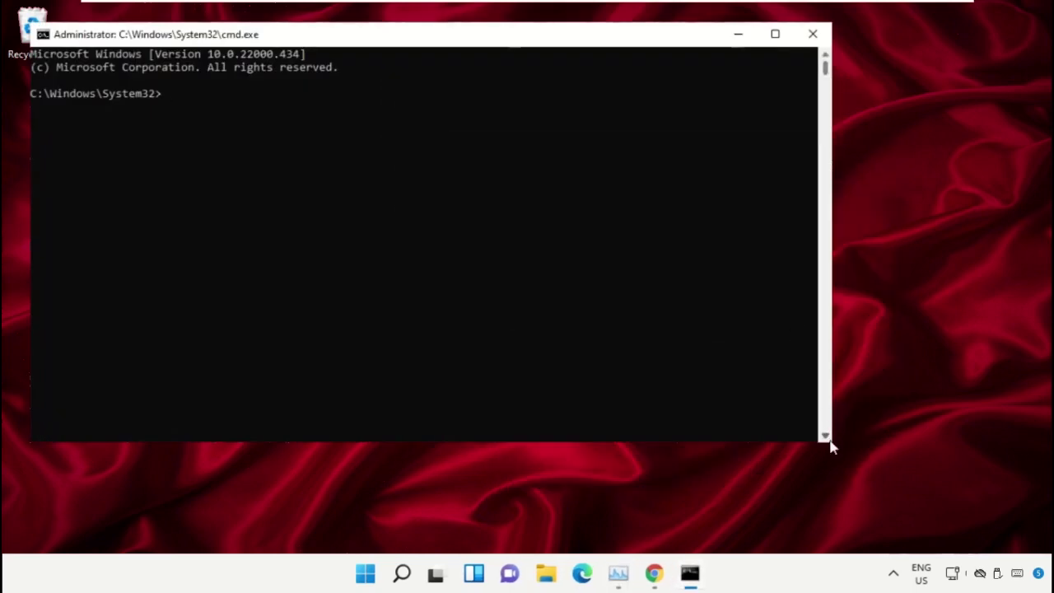
left_click_drag(829, 445, 612, 365)
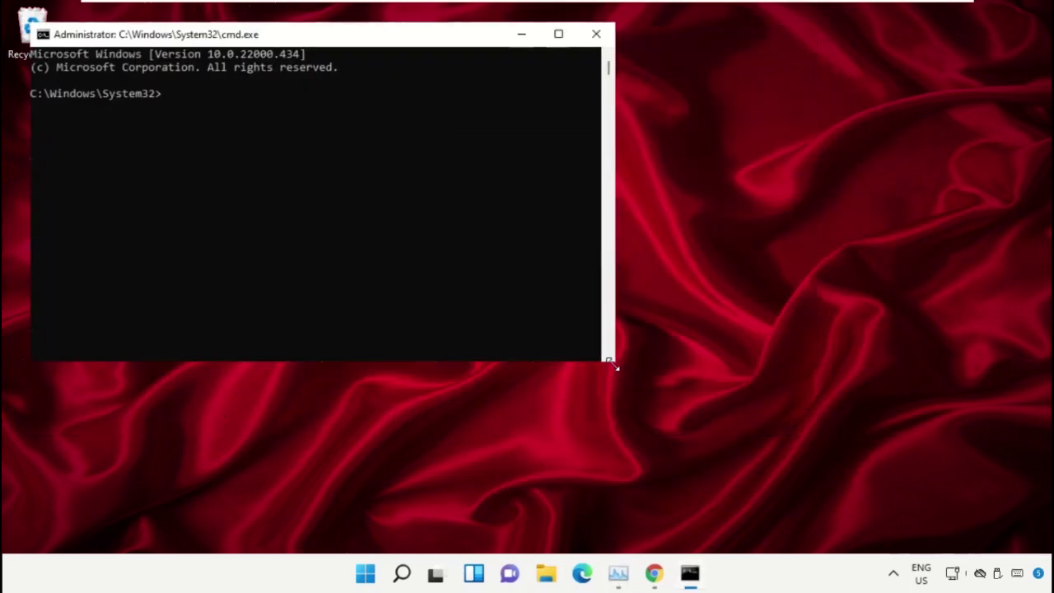
left_click_drag(382, 35, 650, 199)
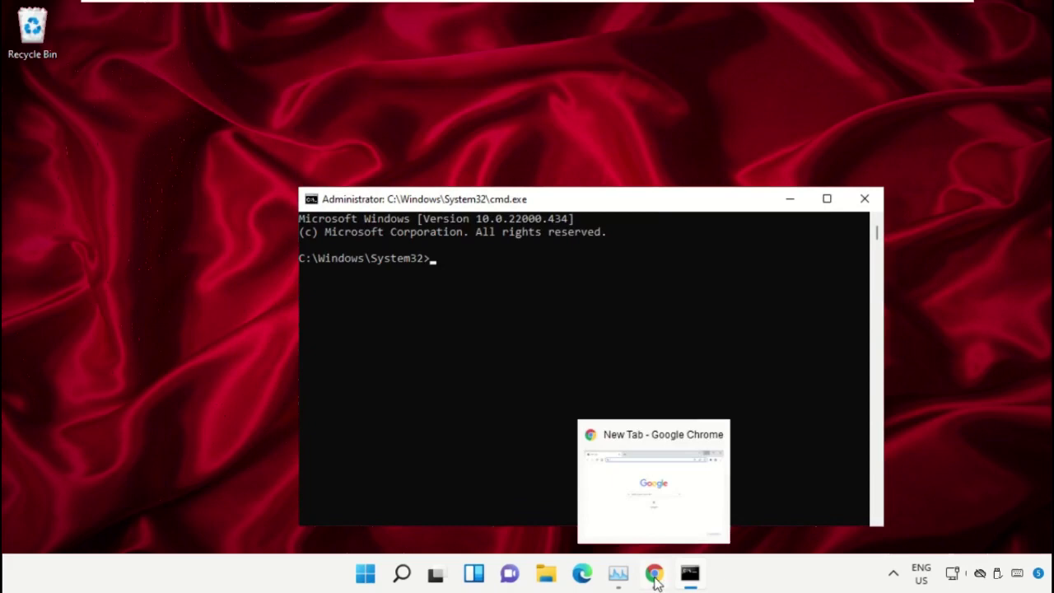
left_click_drag(654, 574, 619, 576)
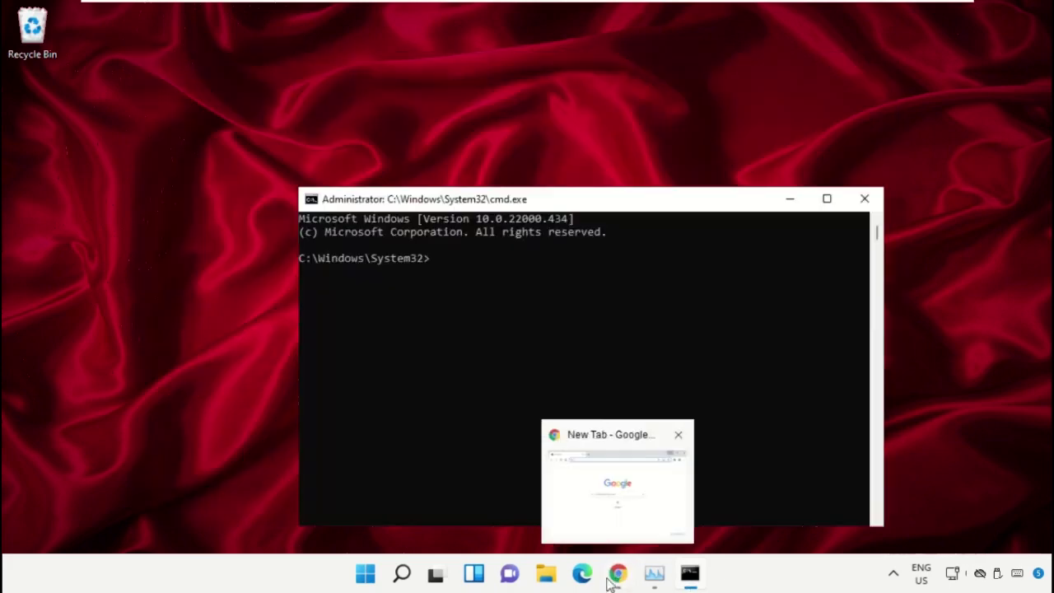
Step: In Chrome, search Google for the hows.tech Windows commands suggestion
left_click(619, 574)
type("google.com")
key("Return")
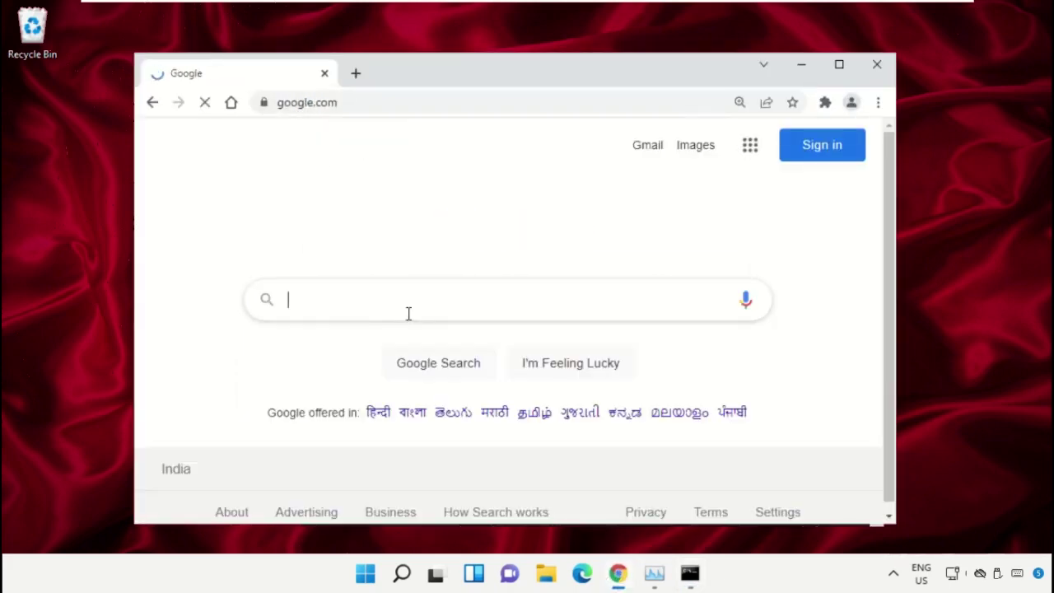
type("hows.t")
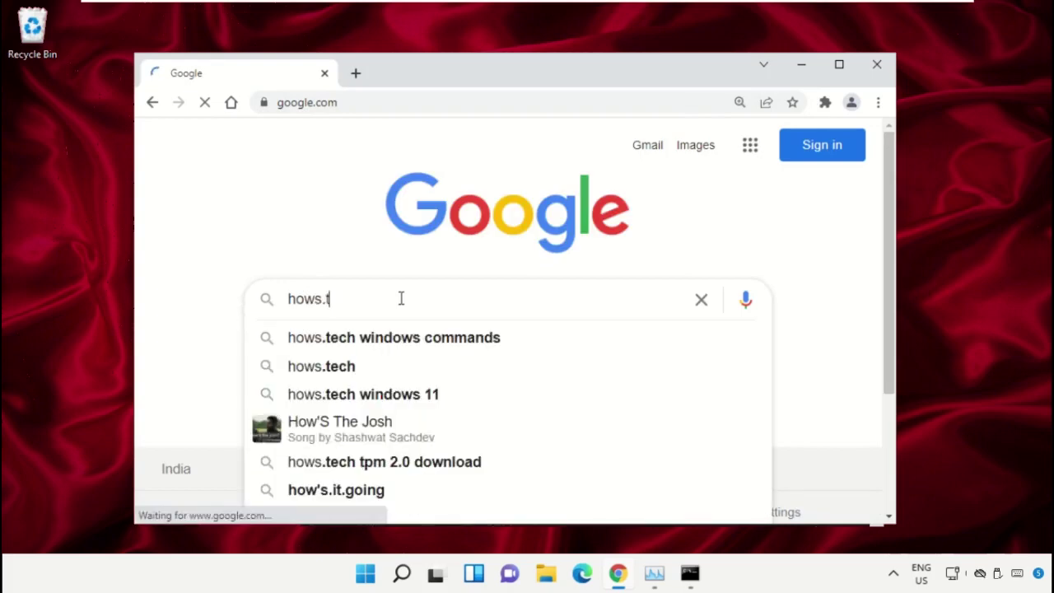
key("Down")
key("Return")
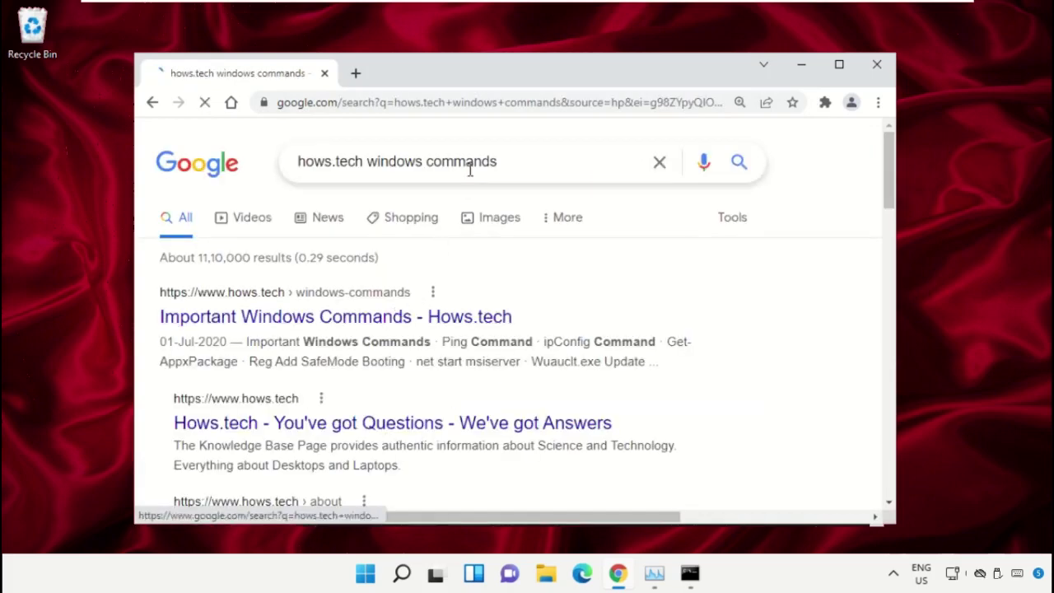
left_click_drag(545, 159, 259, 150)
left_click(324, 139)
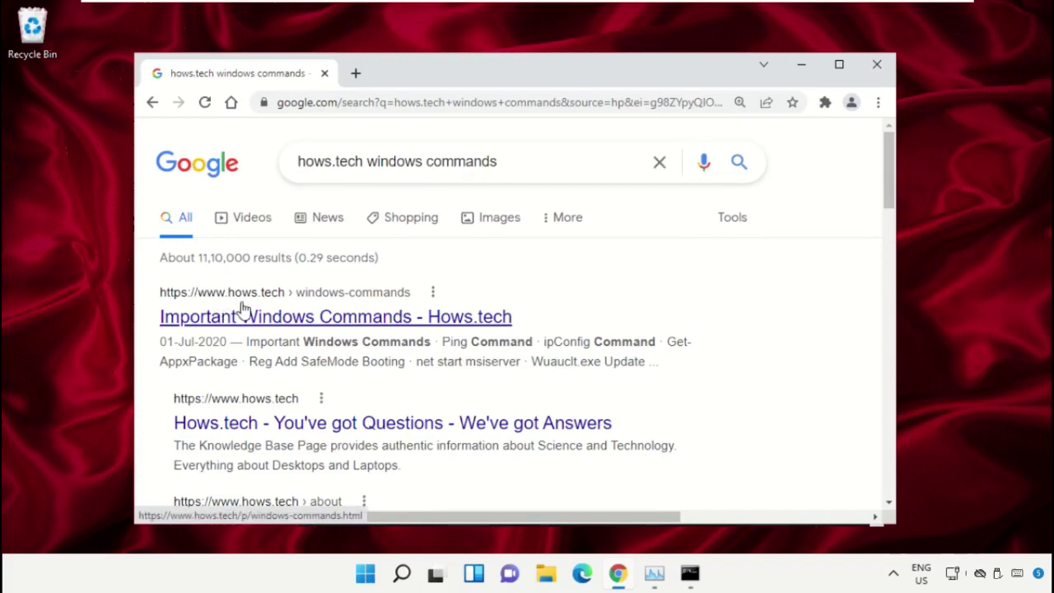
Step: Open the hows.tech article and scroll down to sfc Commands 12 and 13
left_click(450, 327)
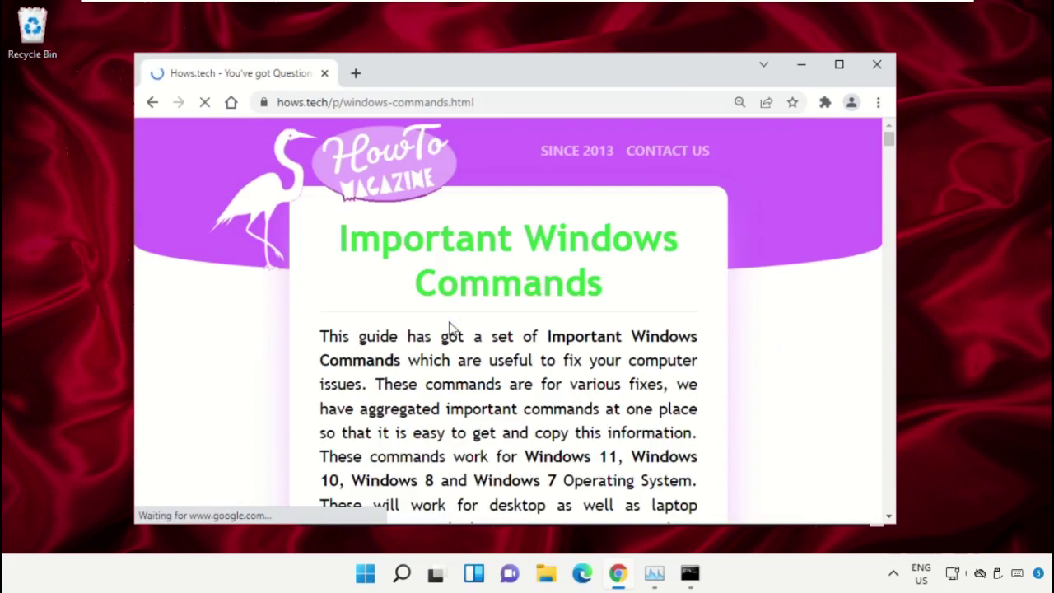
scroll(520, 222, "down", 9)
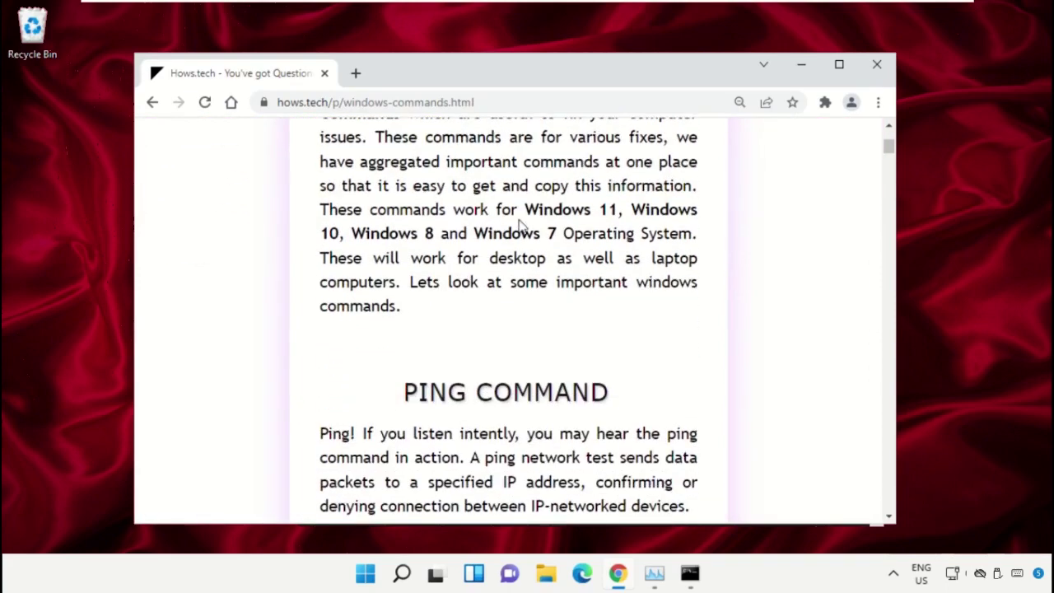
scroll(517, 228, "down", 15)
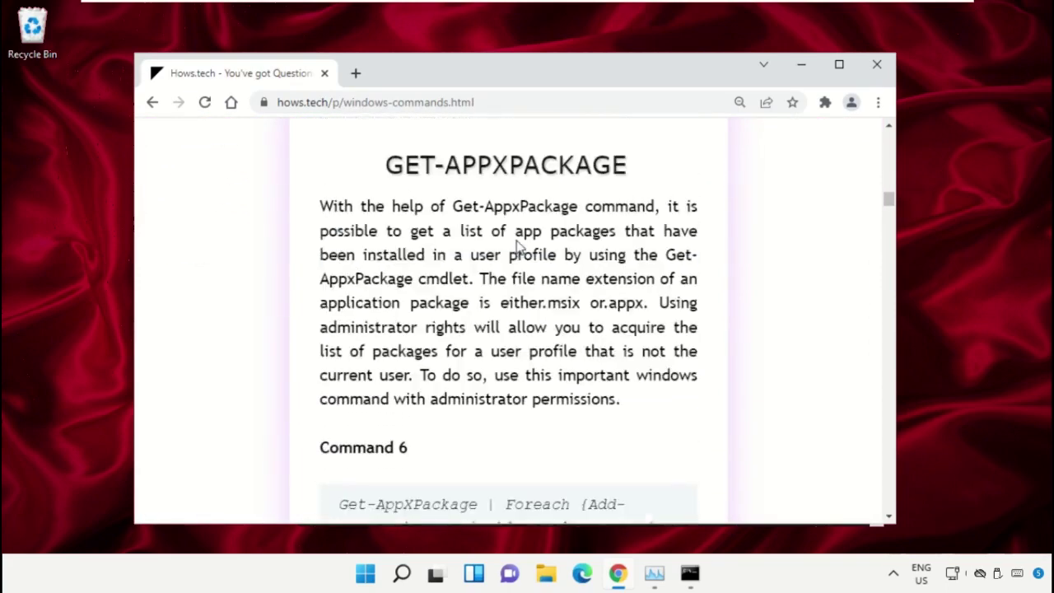
scroll(519, 258, "down", 15)
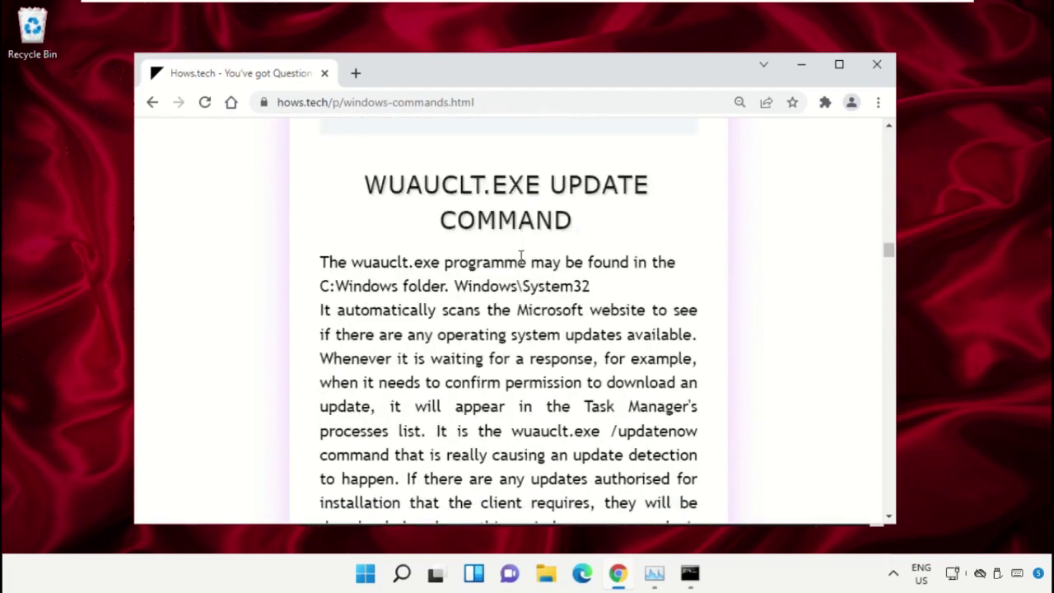
scroll(521, 260, "down", 5)
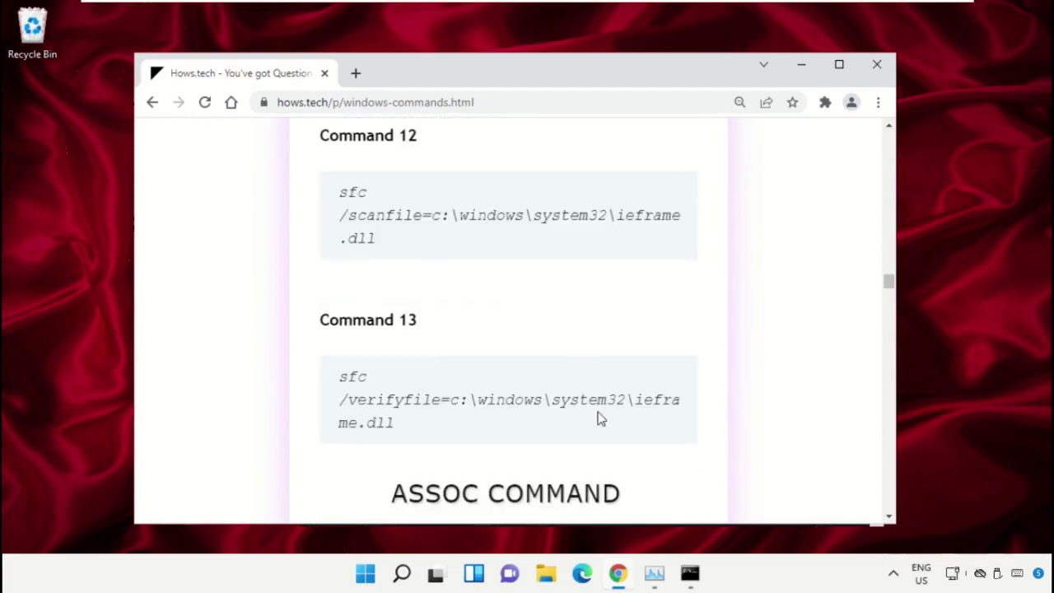
Step: Copy the Command 12 sfc /scanfile line for ieframe.dll and run it in Command Prompt
triple_click(463, 216)
right_click(416, 216)
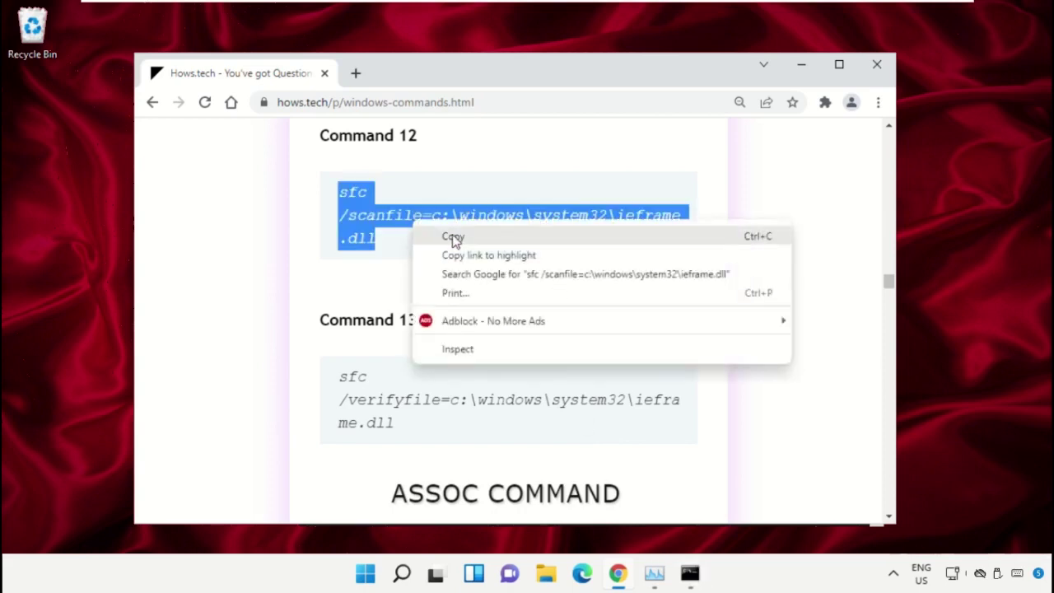
left_click(455, 237)
left_click(693, 579)
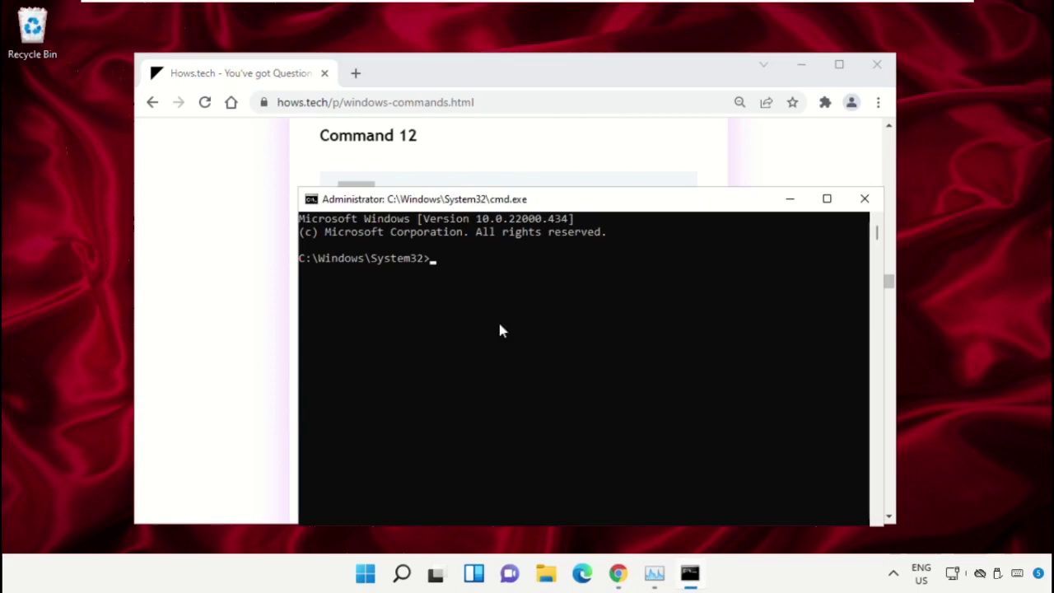
right_click(461, 257)
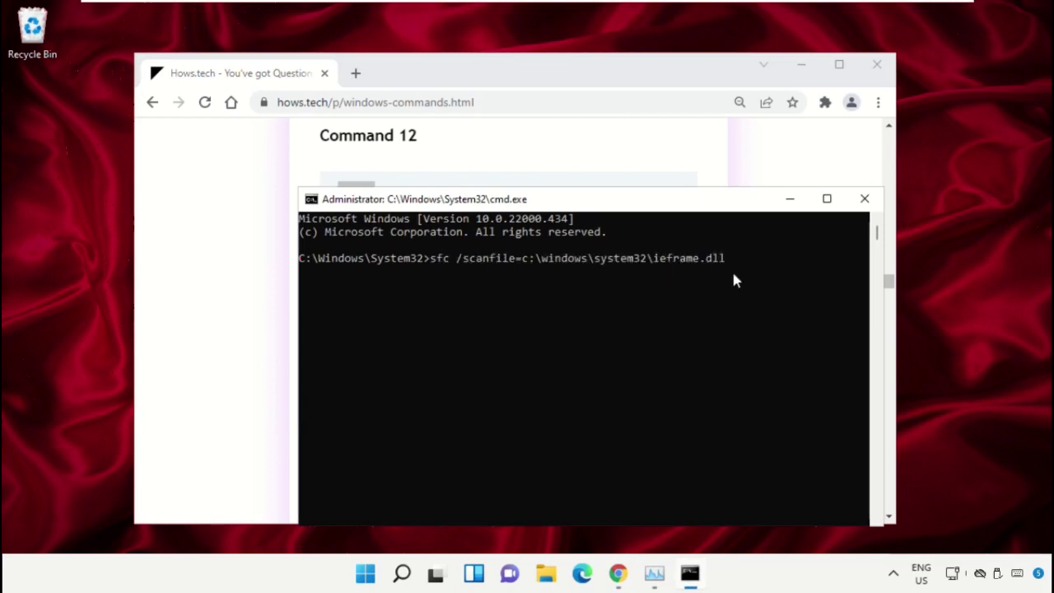
key("Return")
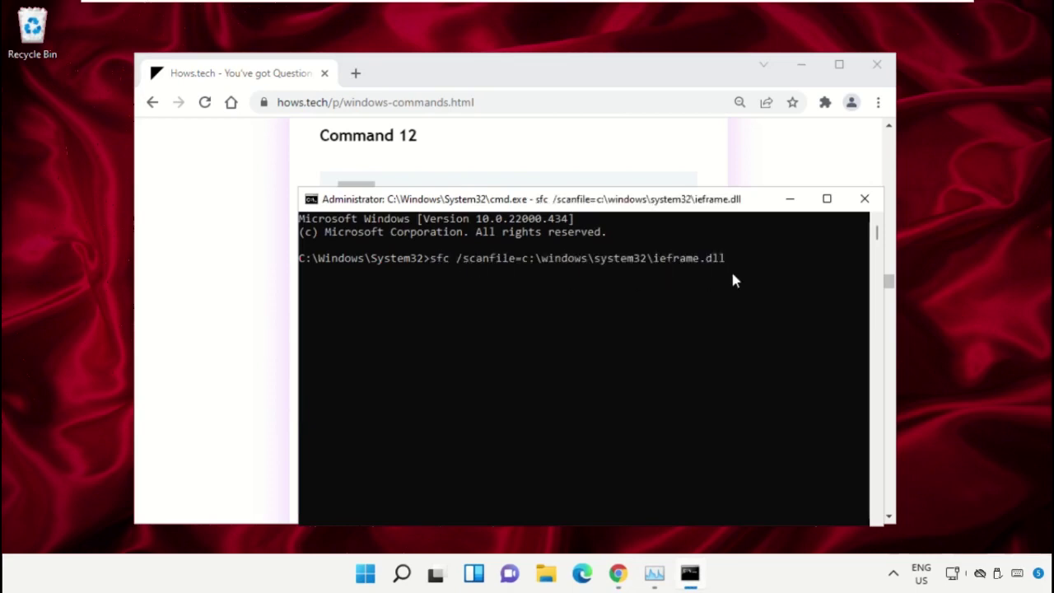
Step: Run the Command 13 sfc /verifyfile check on ieframe.dll, then close the prompt and minimize Chrome
left_click(623, 136)
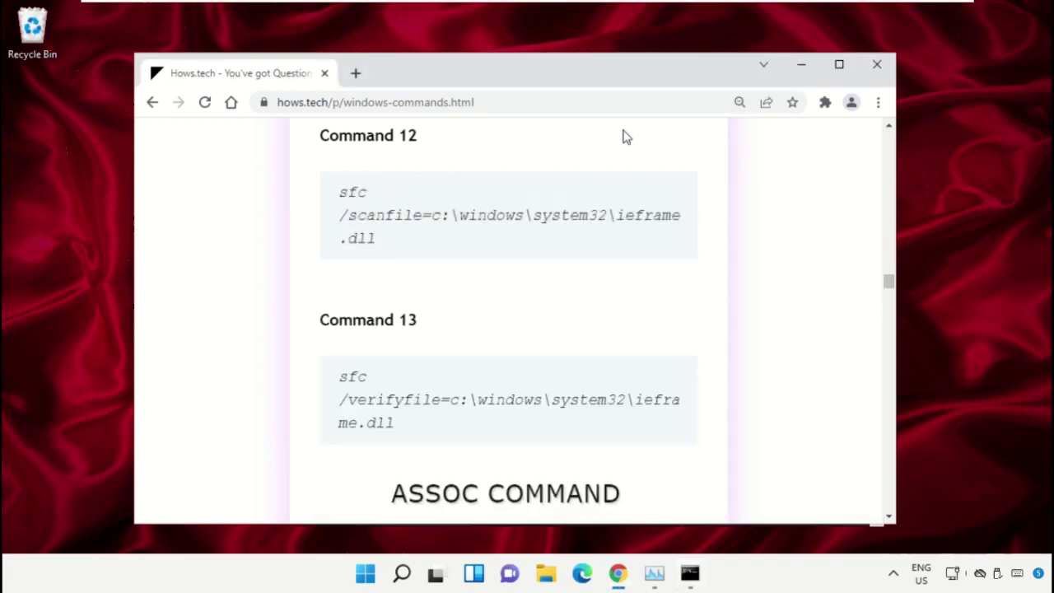
triple_click(457, 395)
right_click(456, 395)
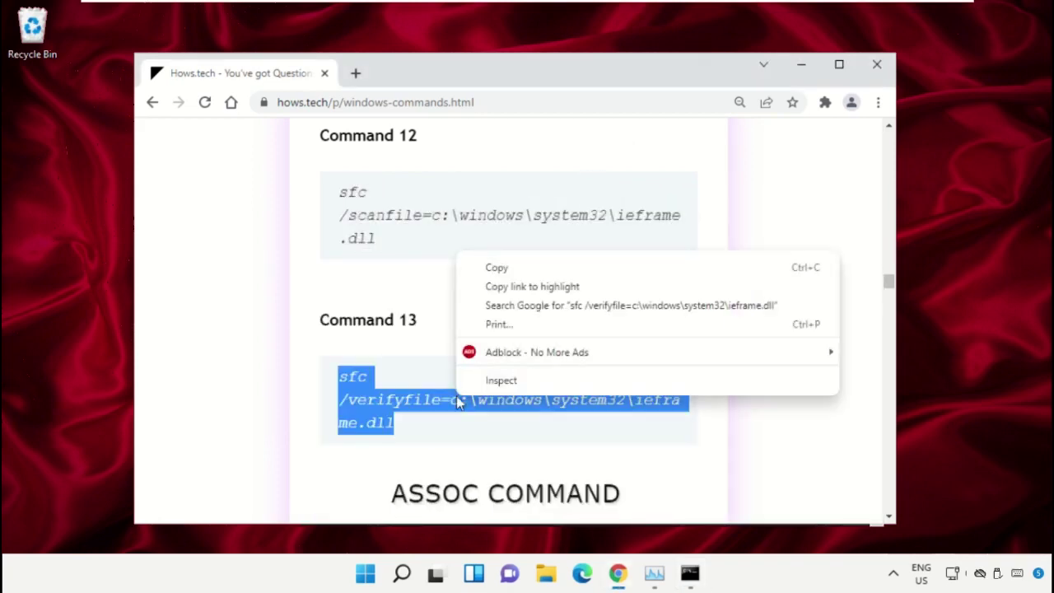
left_click(542, 266)
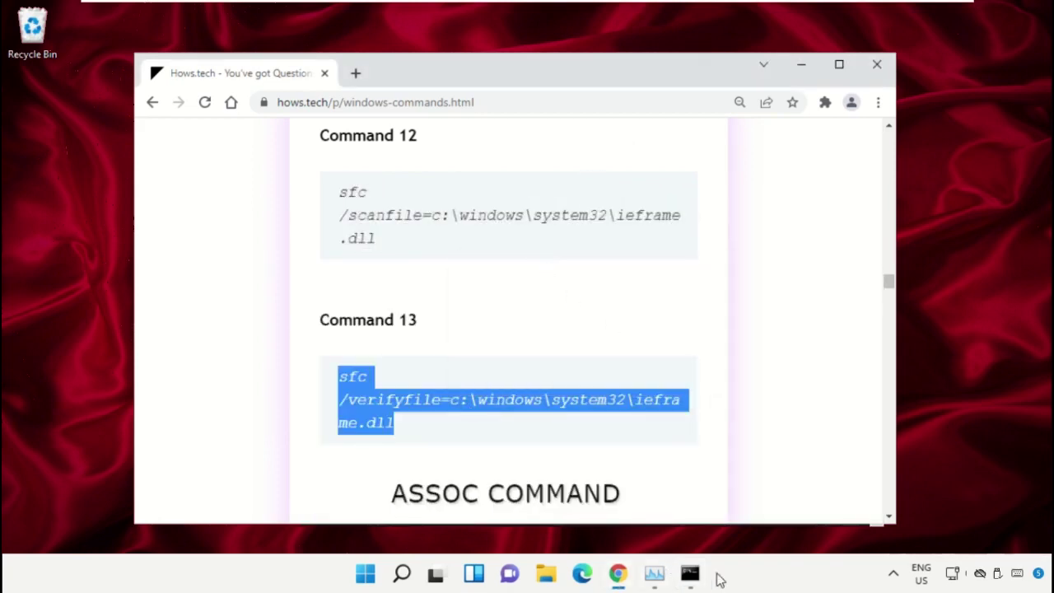
left_click(700, 576)
right_click(525, 370)
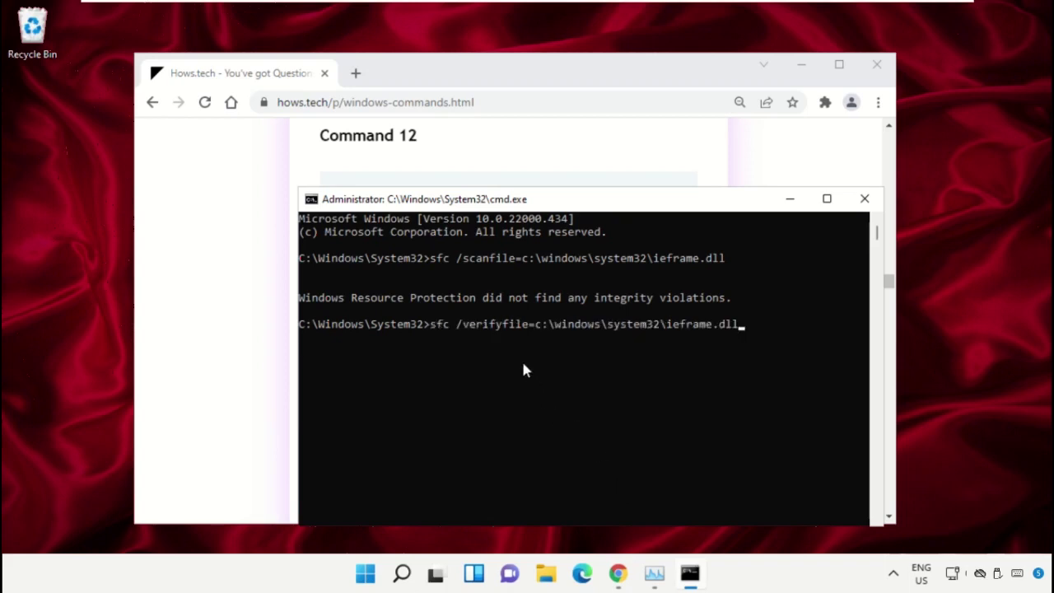
key("Return")
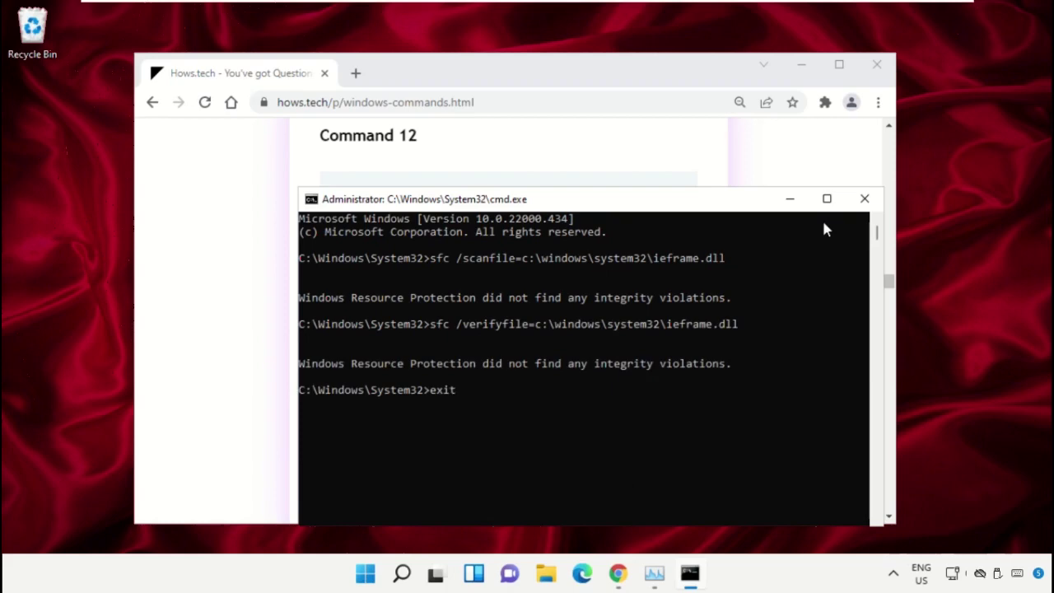
key("Return")
left_click(812, 77)
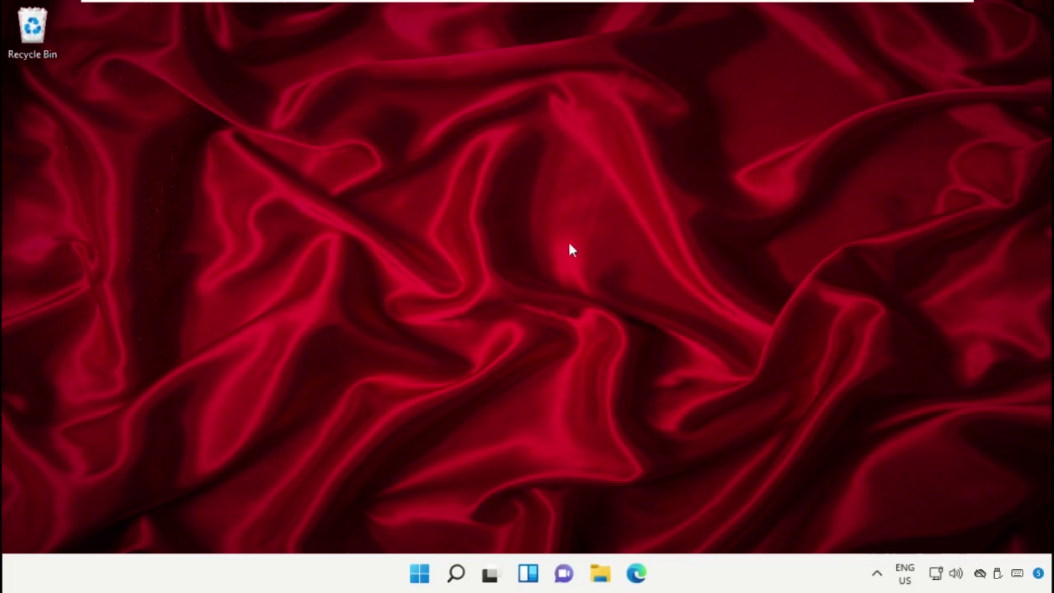
Step: In Device Manager, search automatically for a Microsoft Basic Display Adapter driver, then close the wizard
right_click(418, 571)
left_click(442, 215)
left_click_drag(480, 63, 615, 54)
left_click(261, 186)
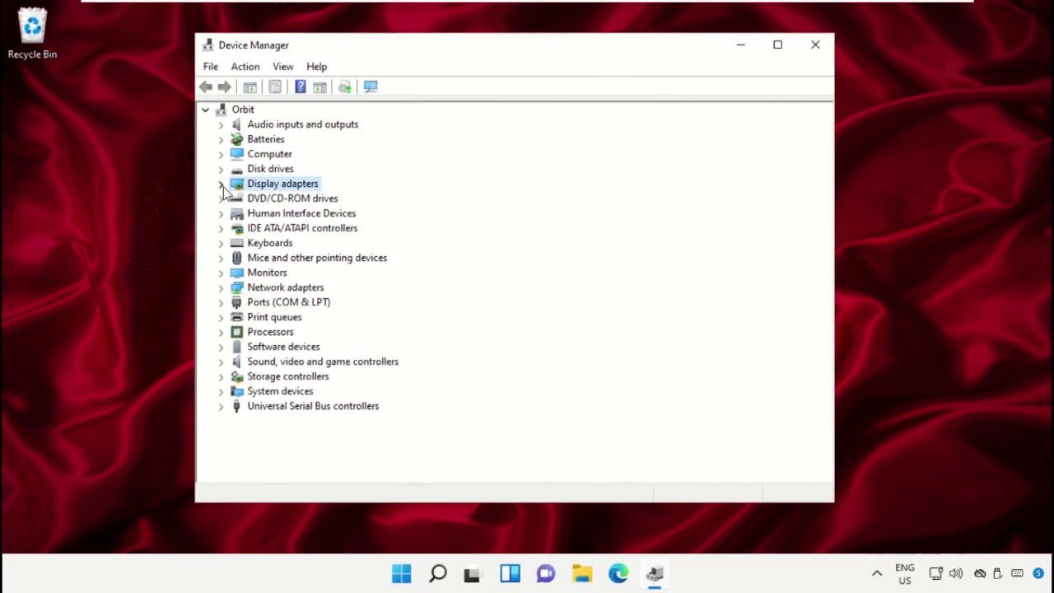
left_click(221, 183)
left_click(283, 202)
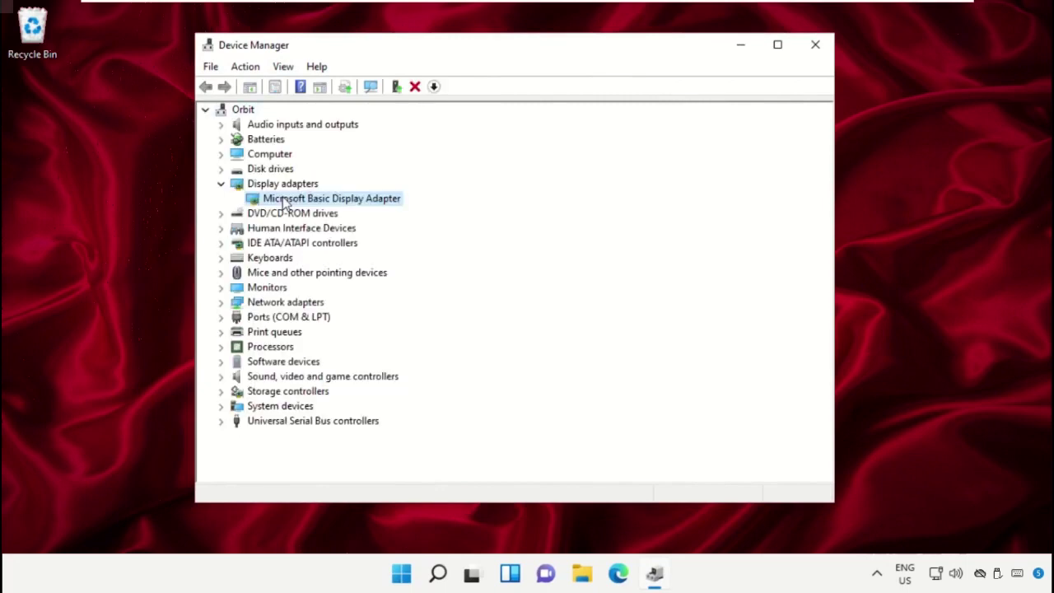
right_click(285, 204)
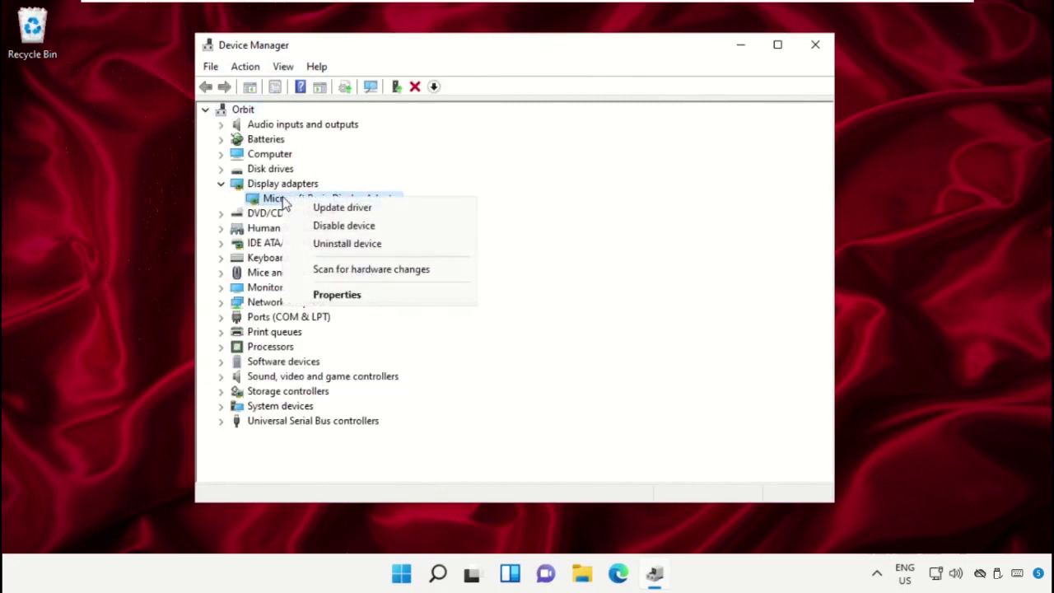
left_click(340, 210)
left_click(397, 242)
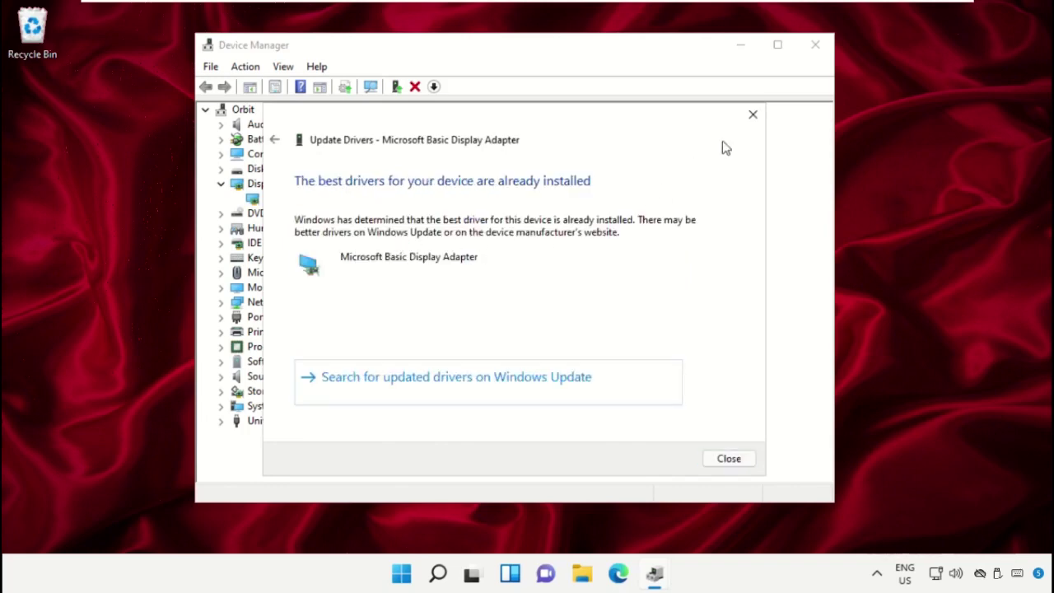
left_click(752, 116)
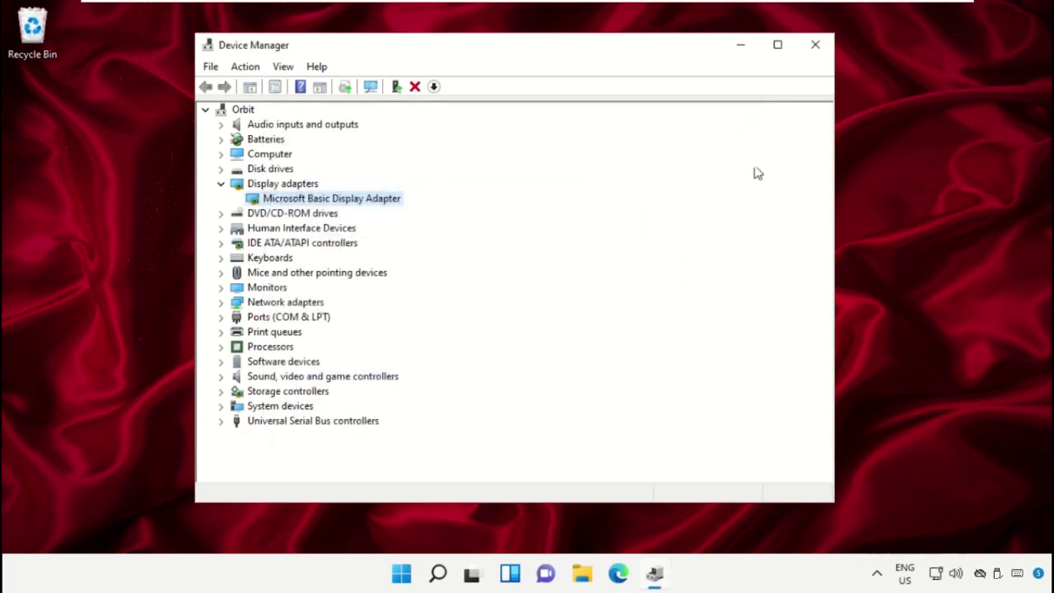
Step: Close Device Manager and open Command Prompt as administrator from a 'Cmd' search
left_click(815, 46)
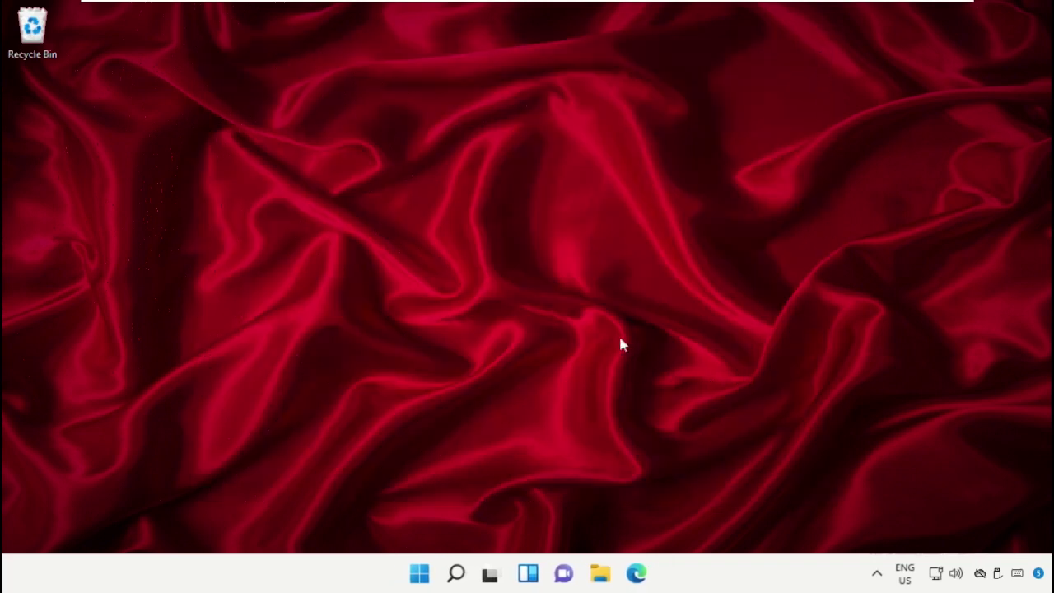
left_click(456, 575)
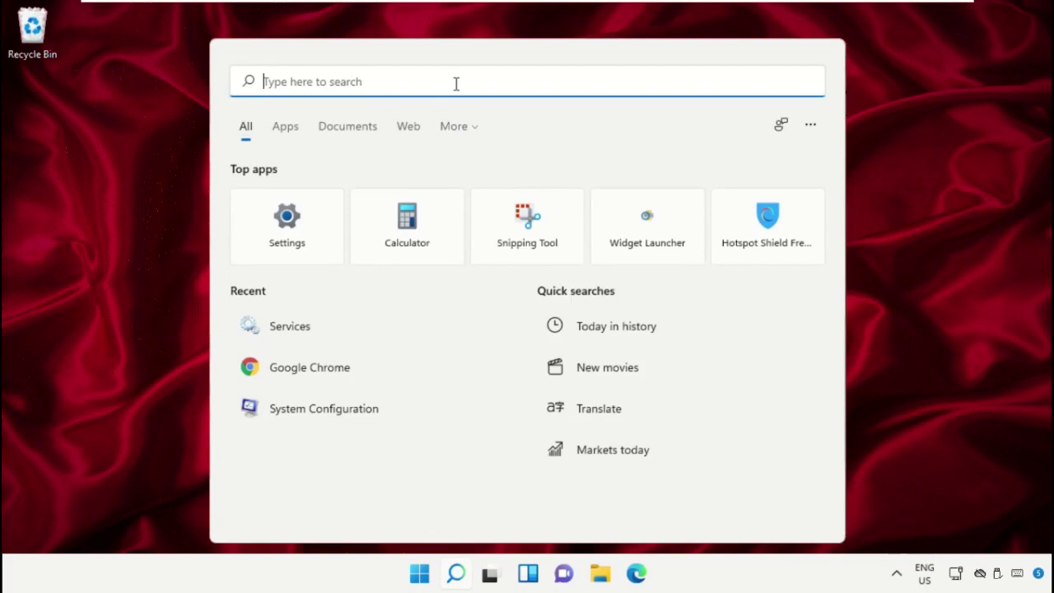
type("Cmd")
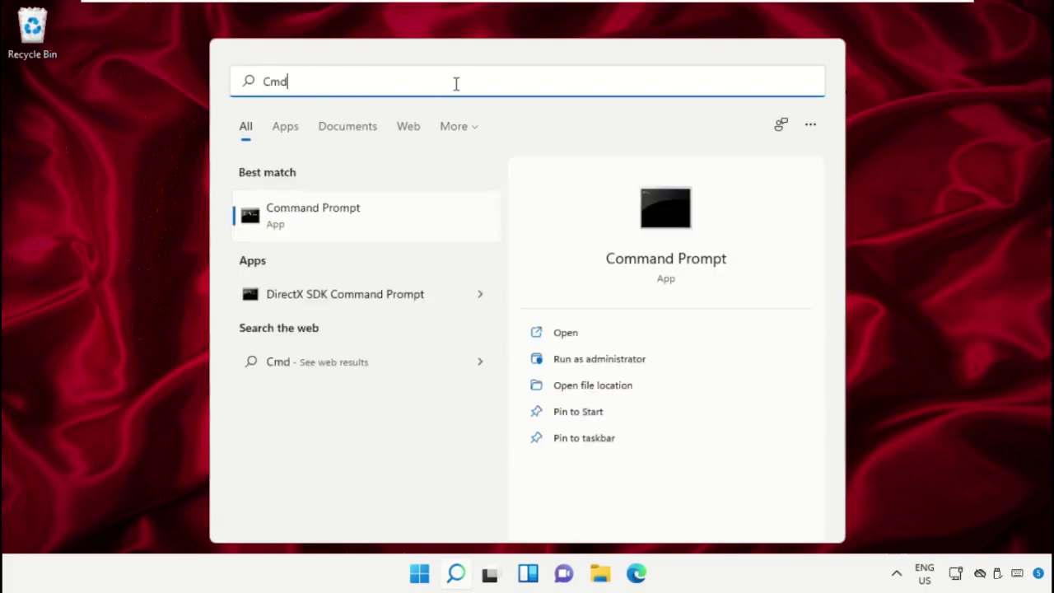
right_click(313, 207)
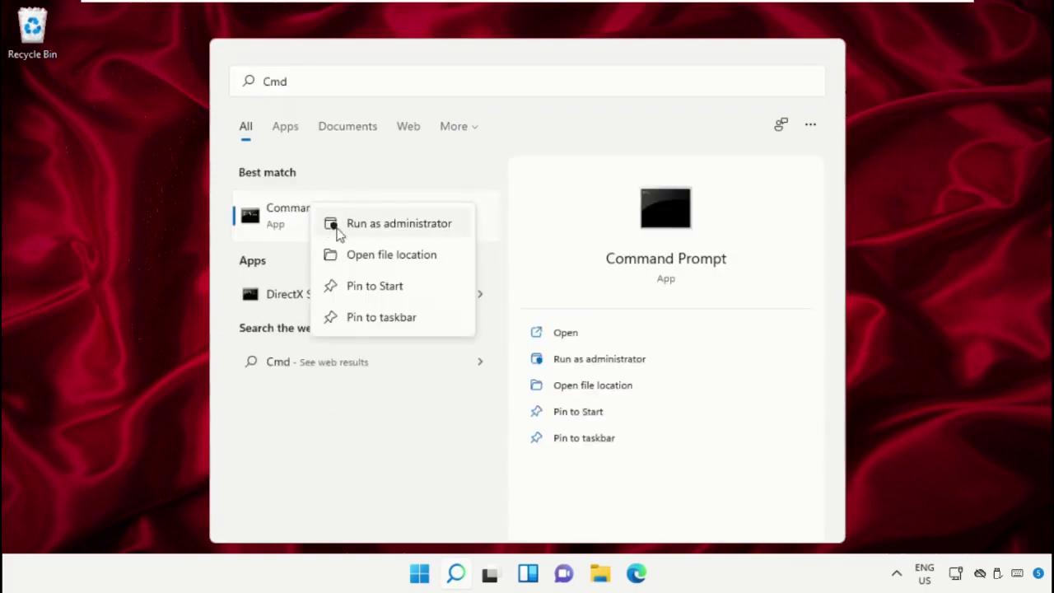
left_click(398, 223)
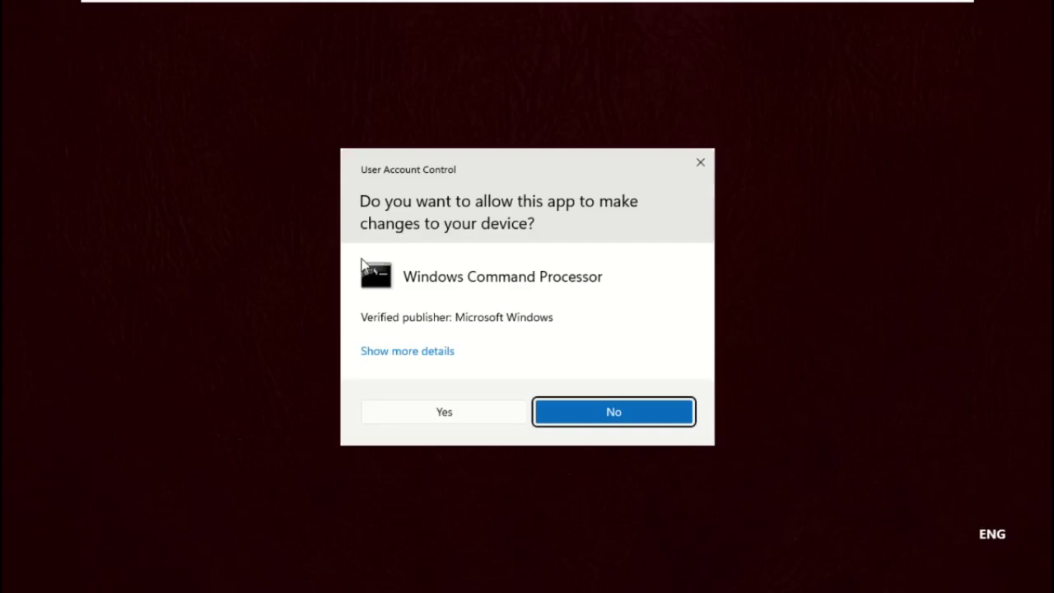
left_click(416, 418)
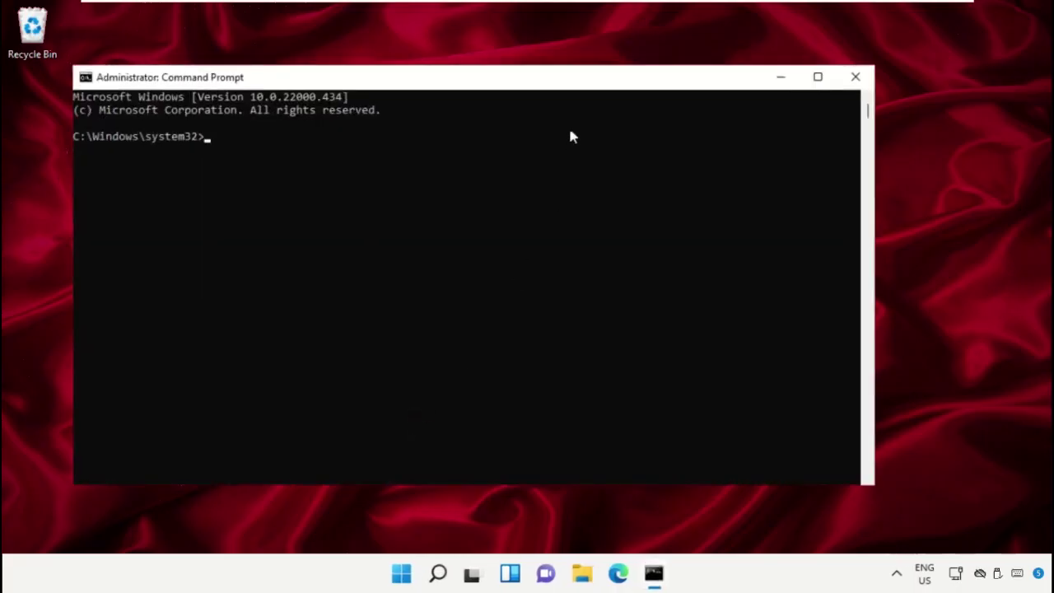
left_click_drag(576, 76, 643, 60)
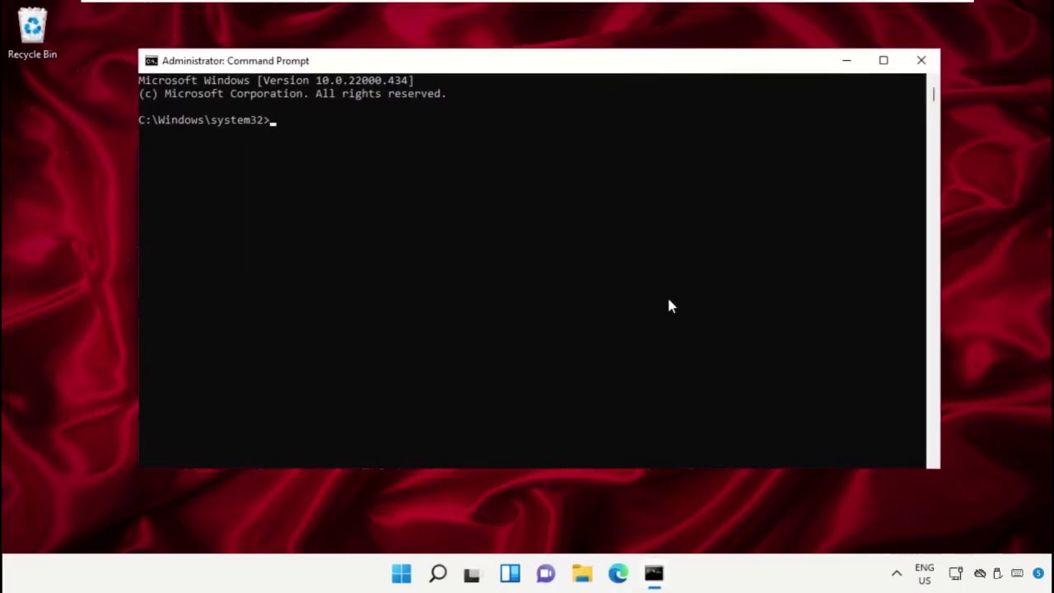
Step: Run sfc /scannow and close the window once verification finishes
type("sfc /scannow")
key("Return")
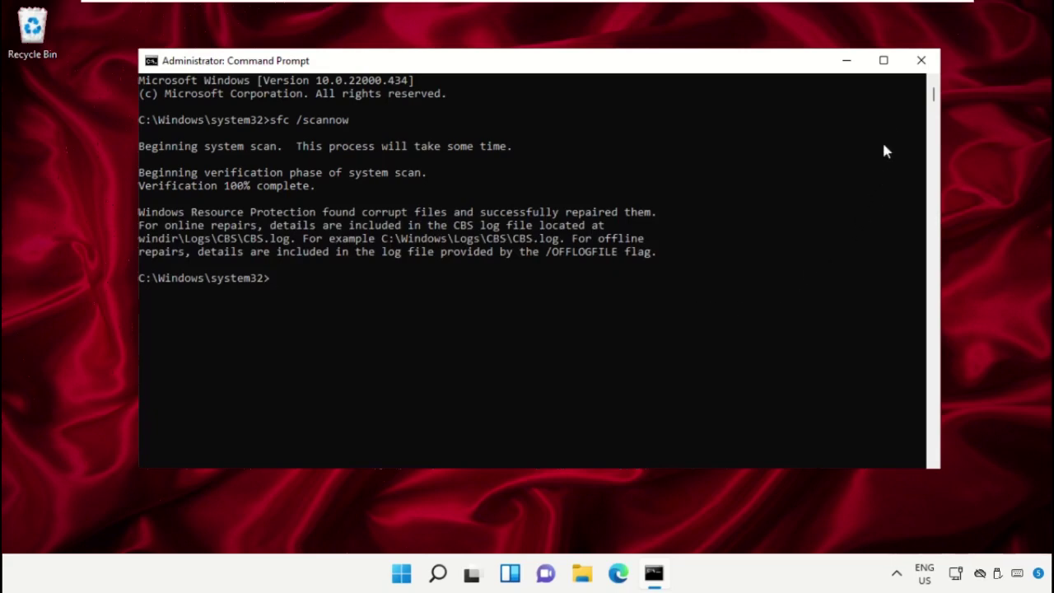
left_click(921, 61)
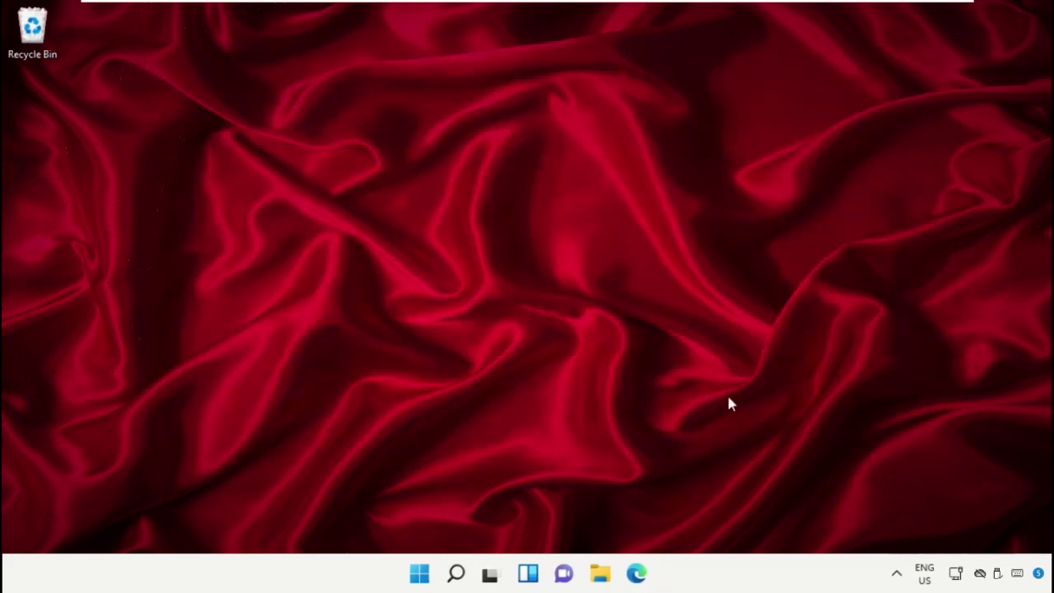
Step: Open an elevated Command Prompt again by searching 'Cmd' and running it as administrator
left_click(453, 575)
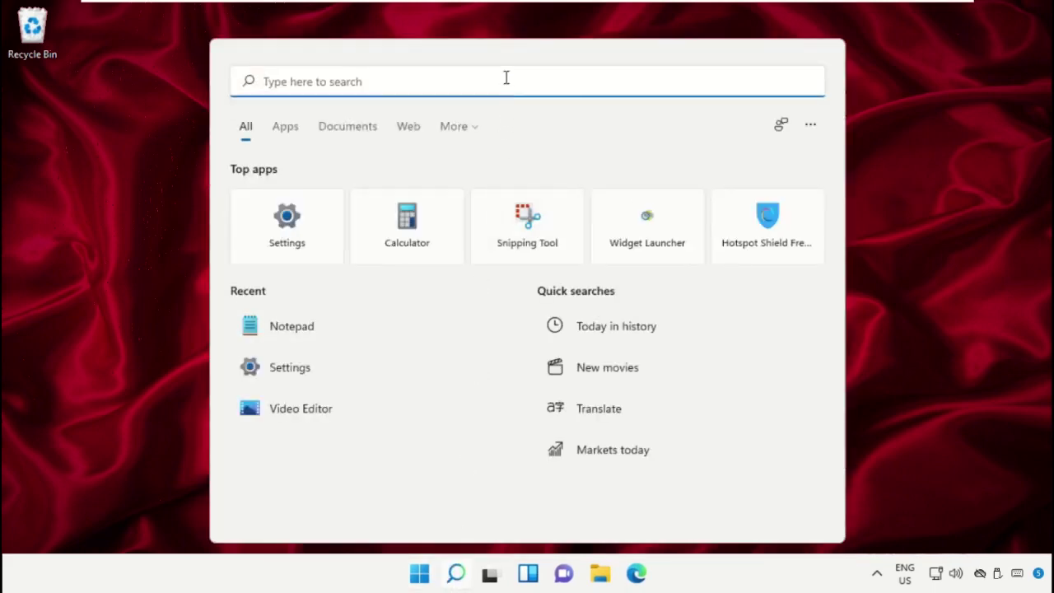
type("Cmd")
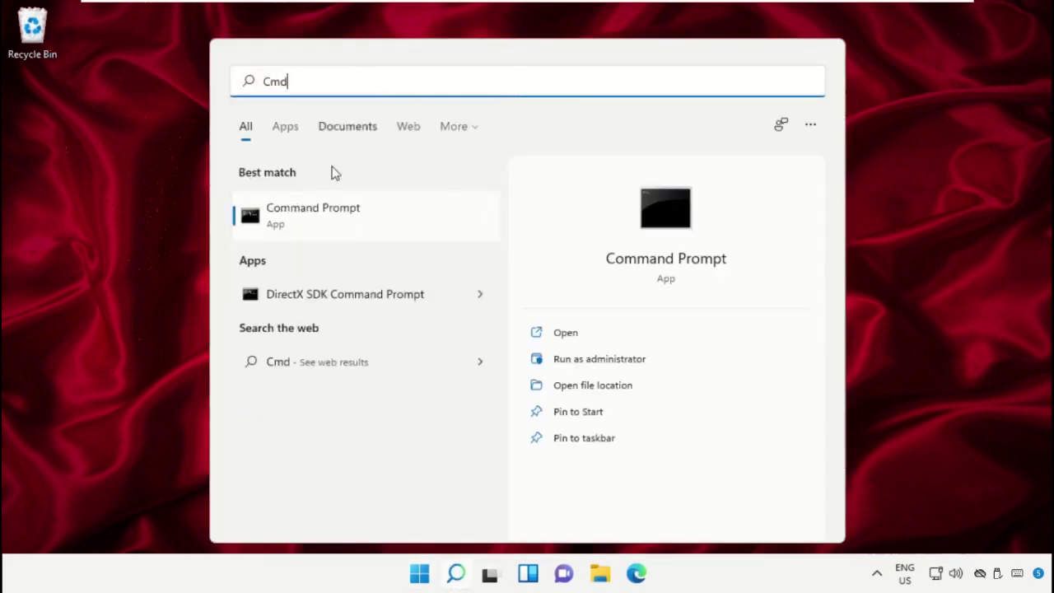
right_click(329, 224)
left_click(374, 244)
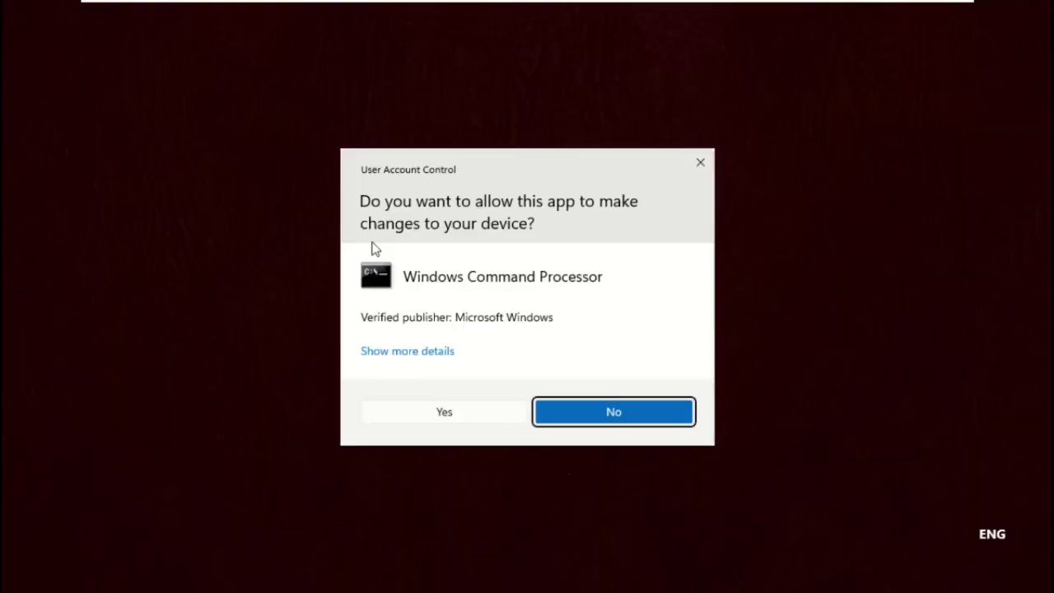
left_click(456, 400)
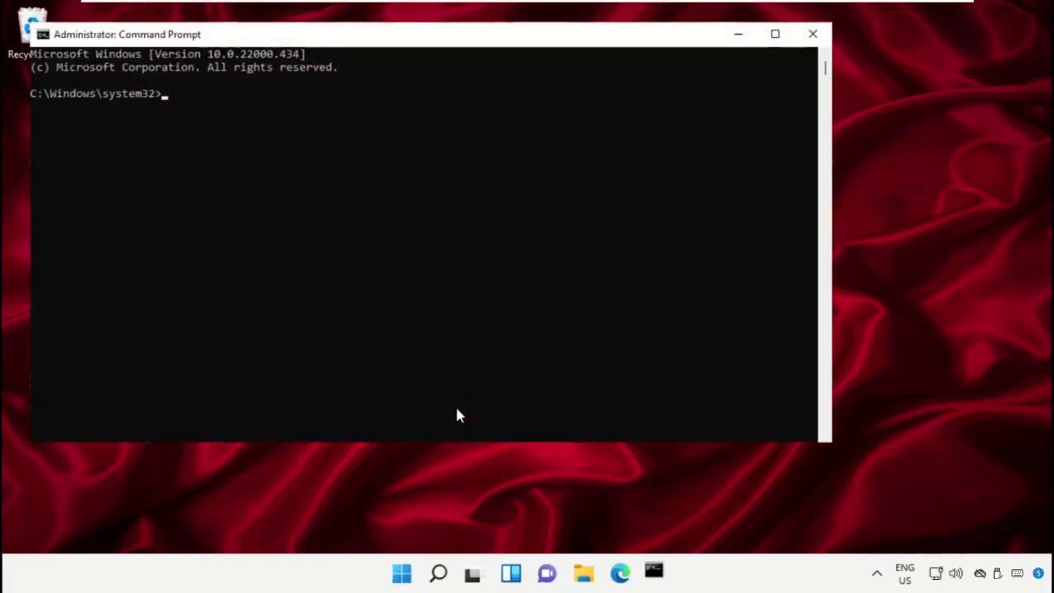
left_click_drag(549, 38, 661, 63)
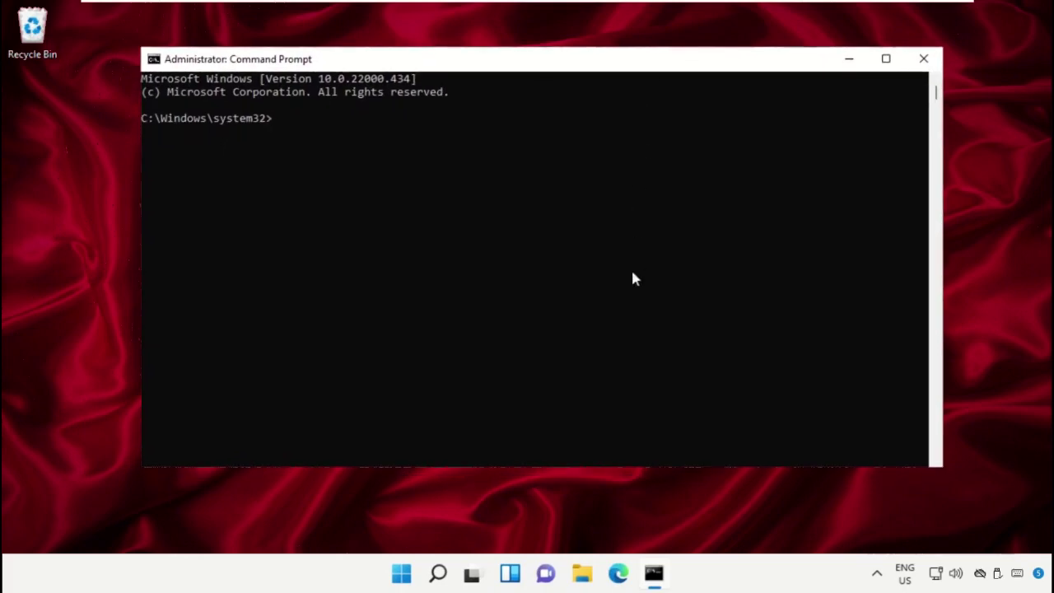
Step: Run chkdsk /r, answer Y to schedule the check at restart, and close the window
type("chkdsk /r")
key("Return")
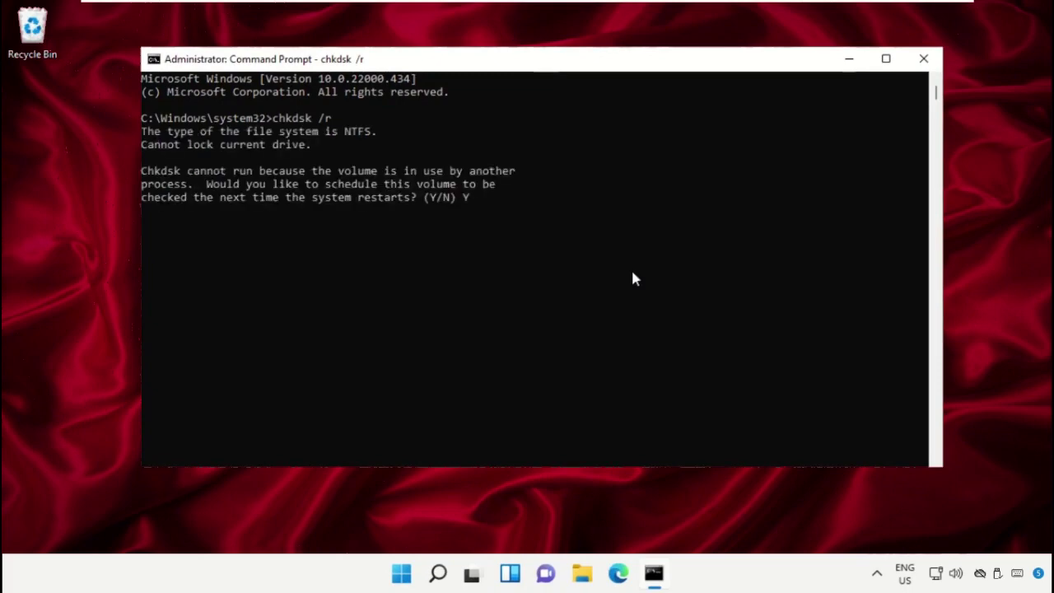
type("Y")
key("Return")
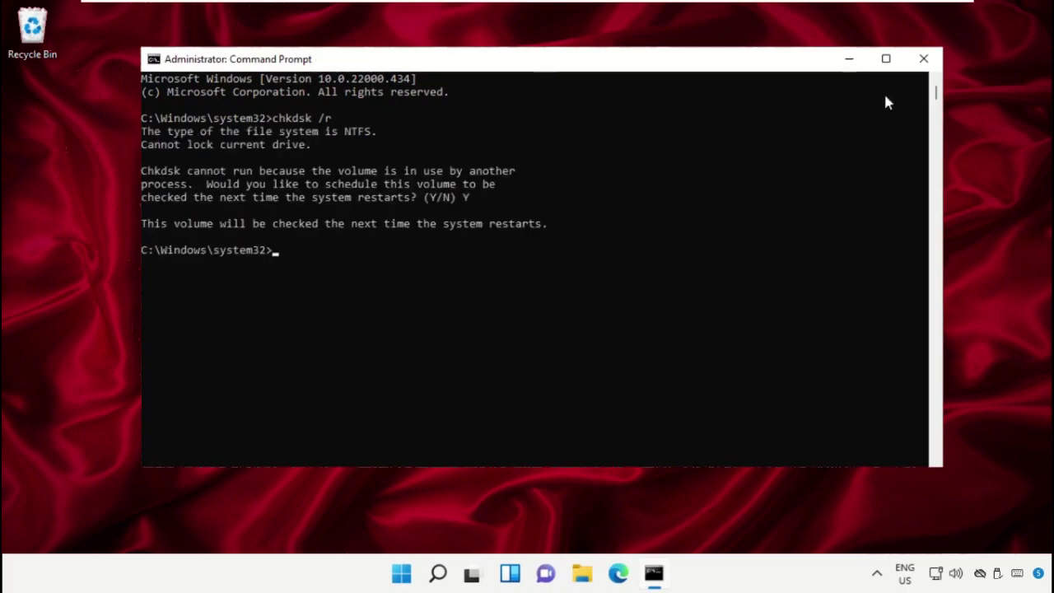
left_click(923, 58)
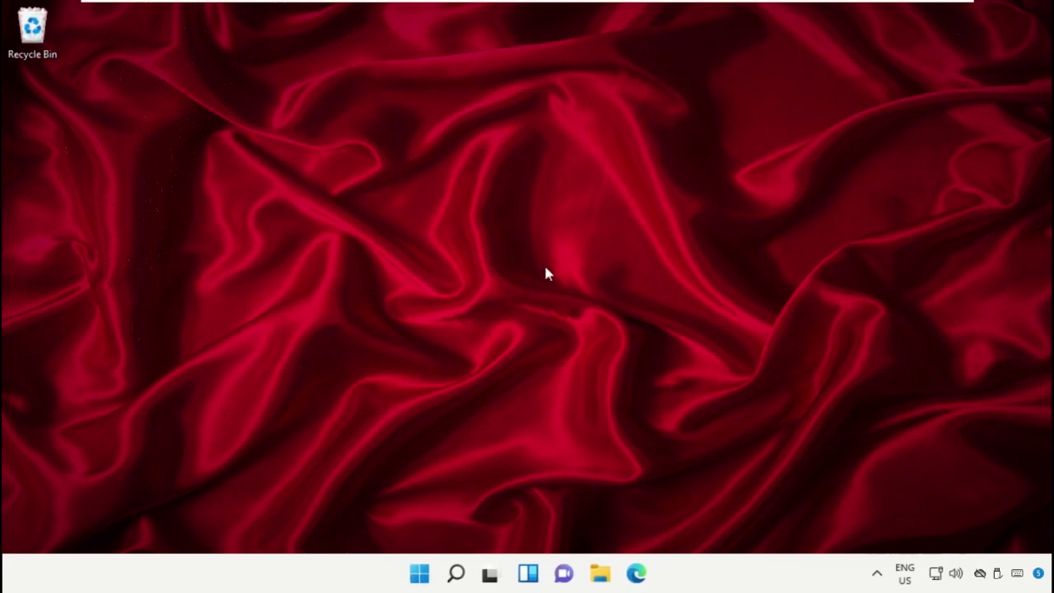
Step: Search for 'Windows memory Diagnostic' and launch the Windows Memory Diagnostic app
left_click(456, 573)
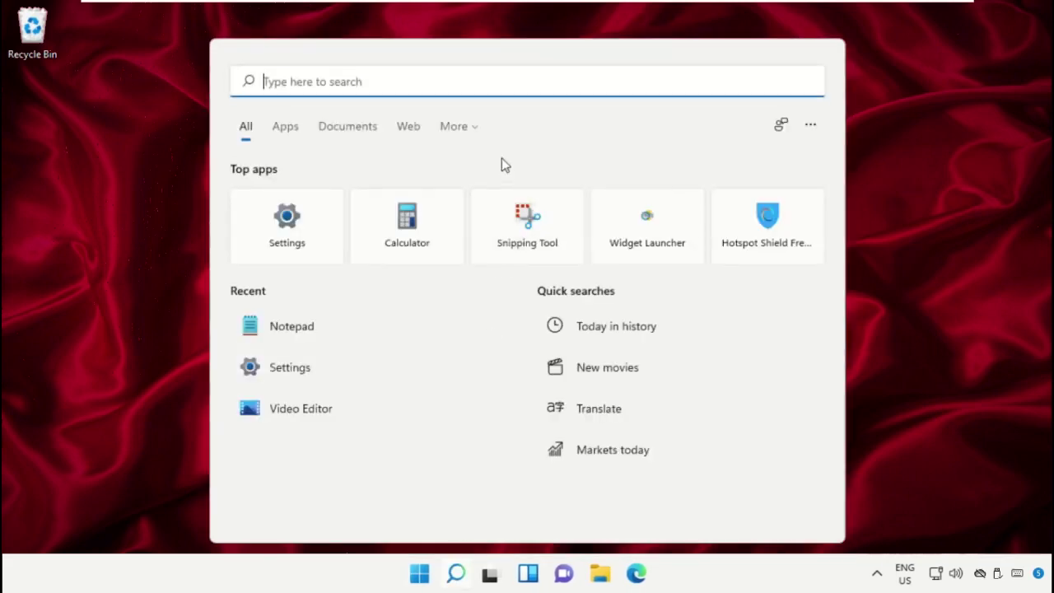
type("Windows memory Diagnostic")
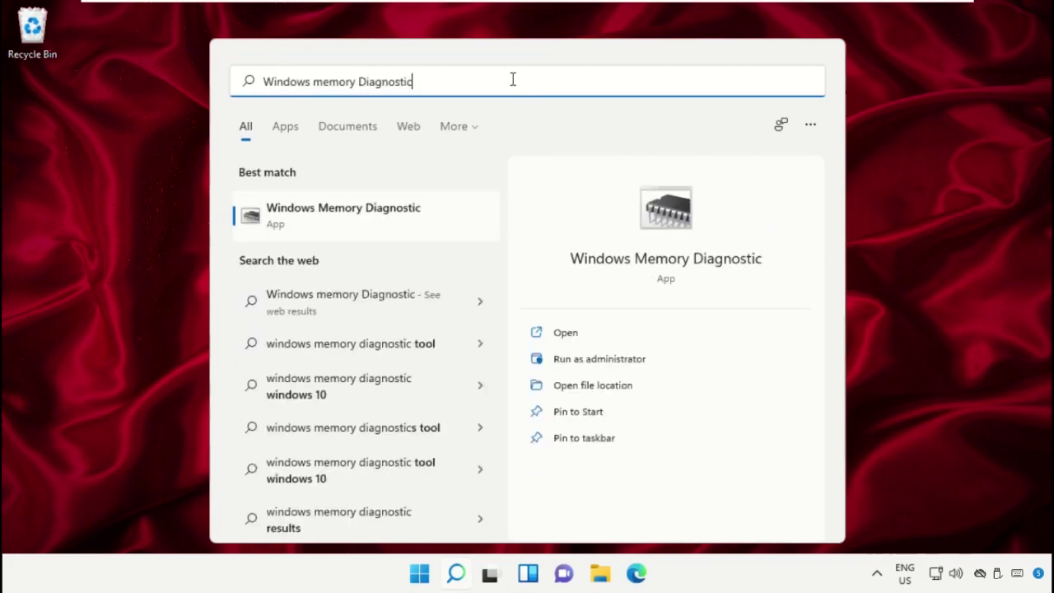
left_click(380, 218)
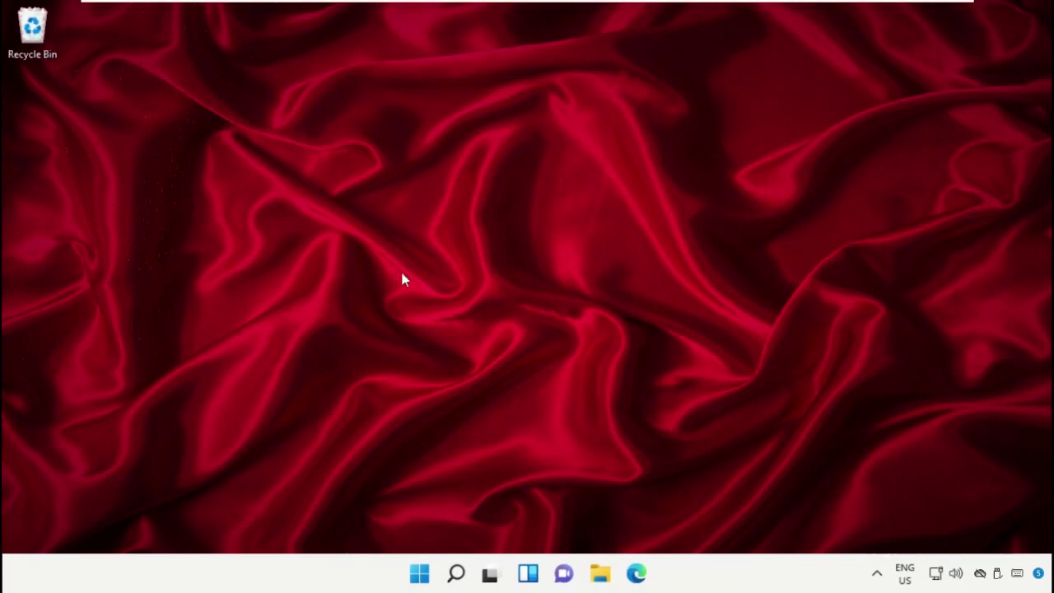
Step: Find Recovery options through search and choose Restart now for Advanced startup
left_click(456, 573)
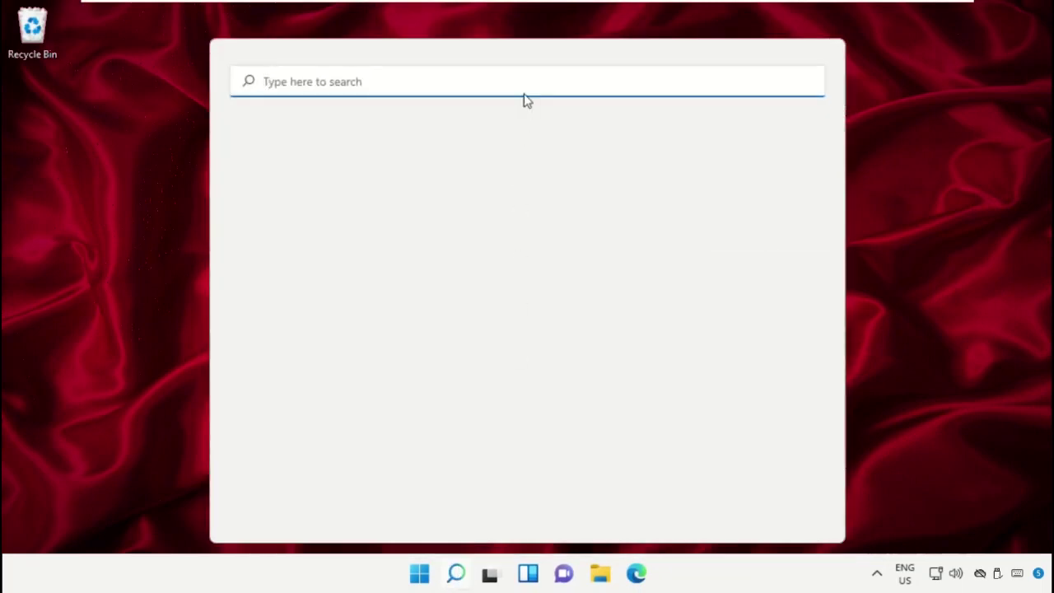
type("Recovery Options")
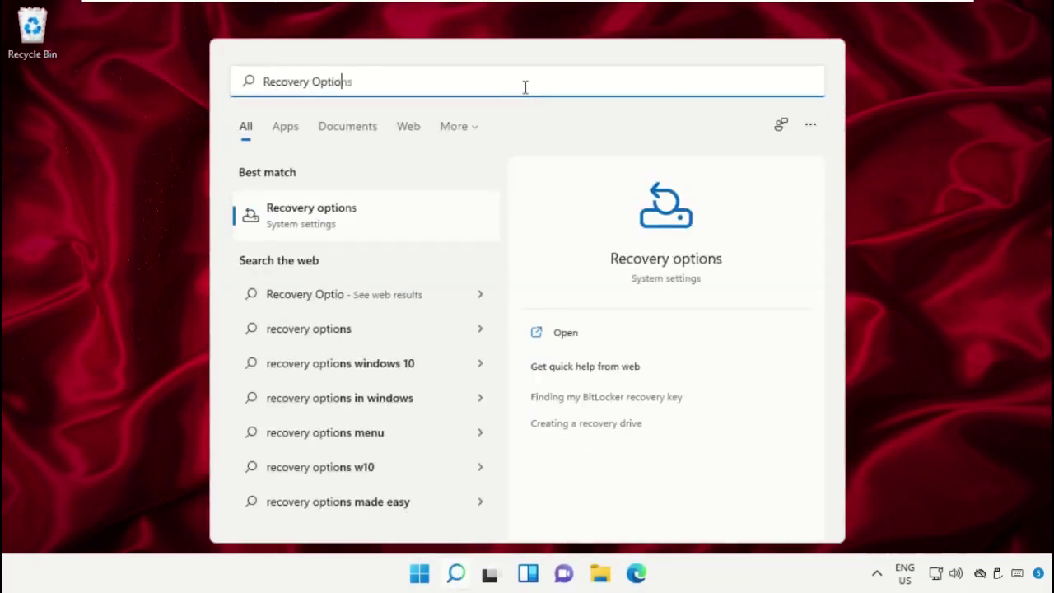
left_click(378, 226)
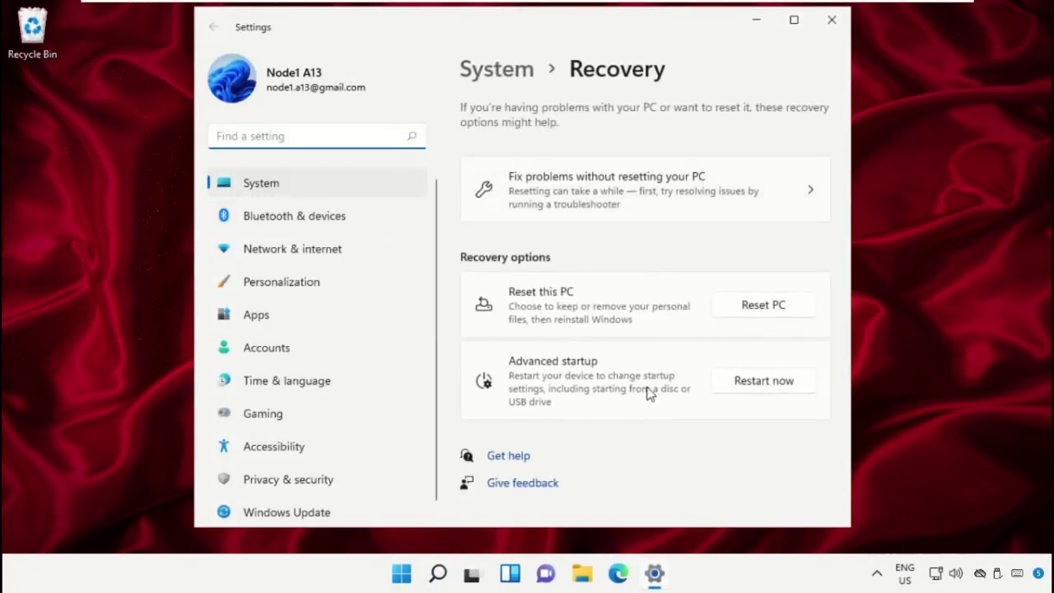
left_click(751, 387)
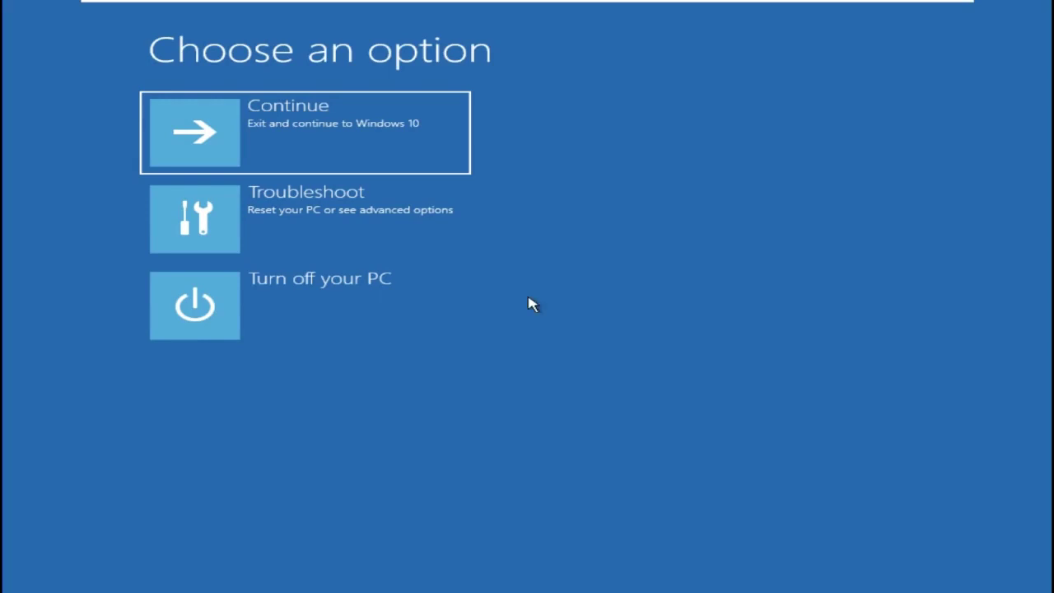
Step: Run Startup Repair under Troubleshoot > Advanced options, then leave recovery after it fails
left_click(273, 248)
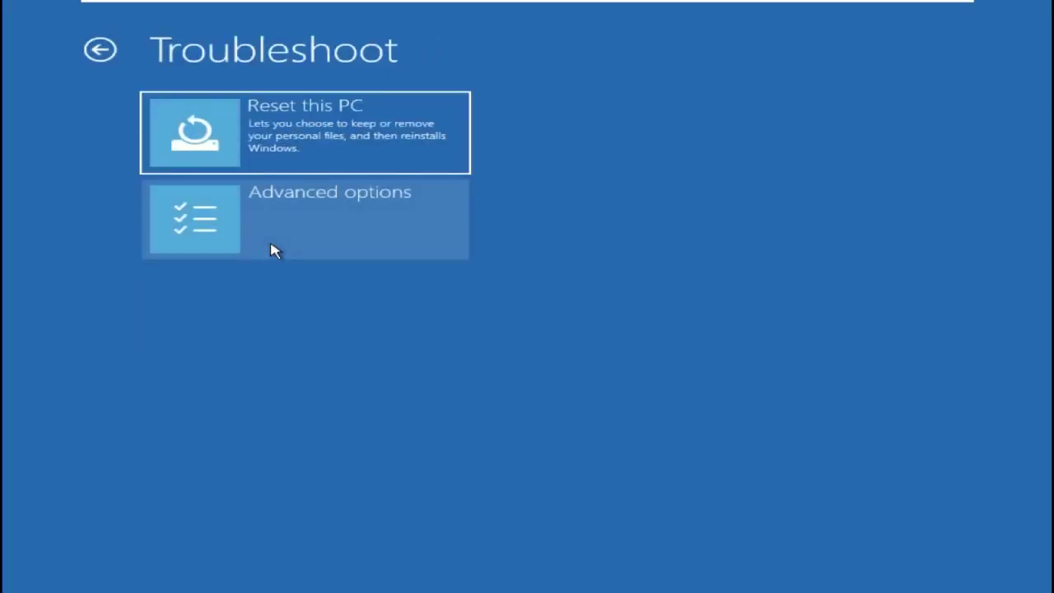
left_click(274, 249)
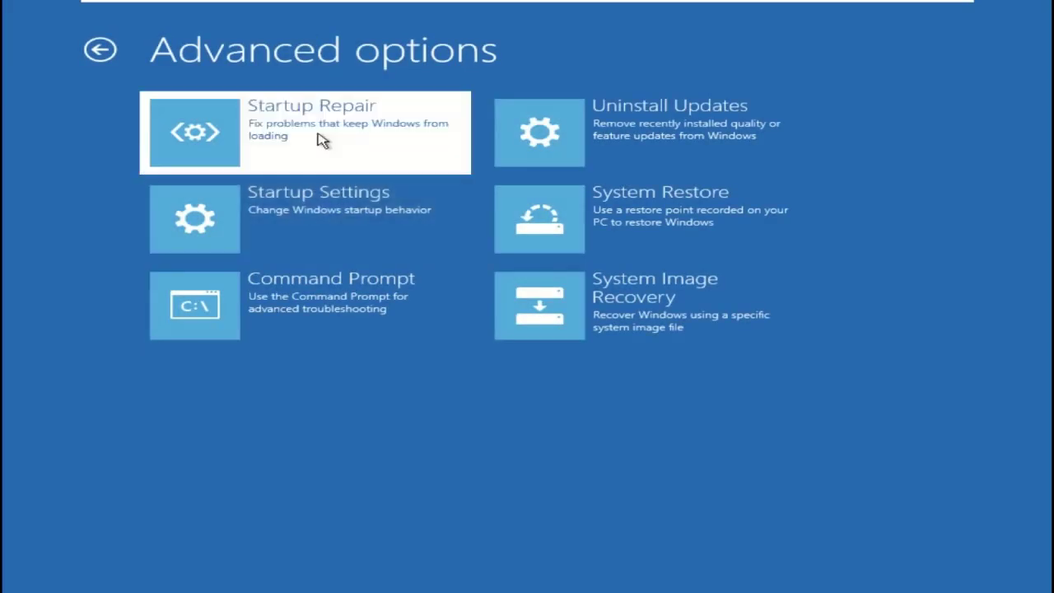
left_click(321, 140)
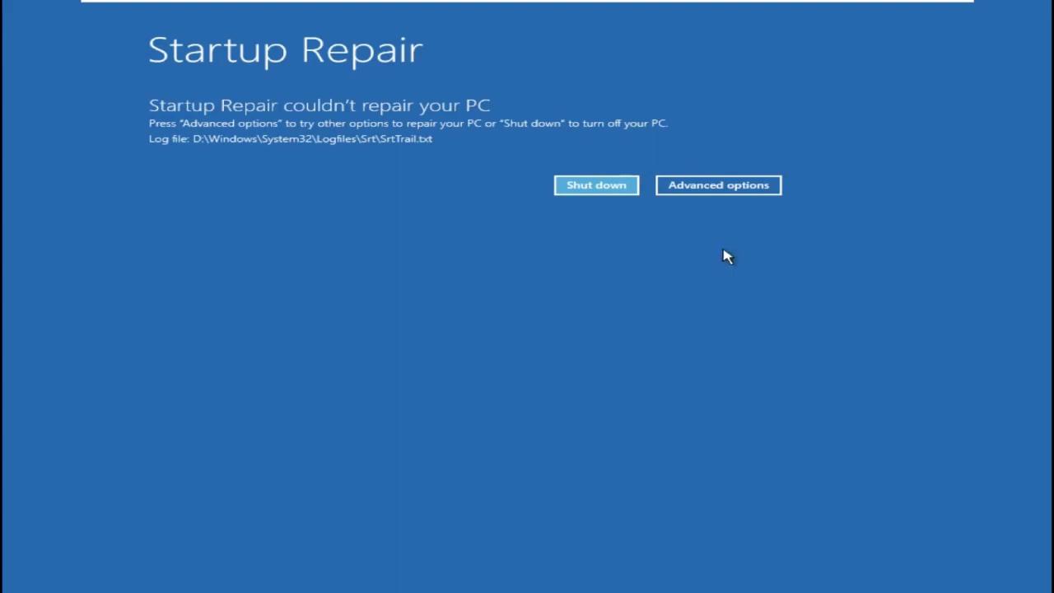
left_click(744, 190)
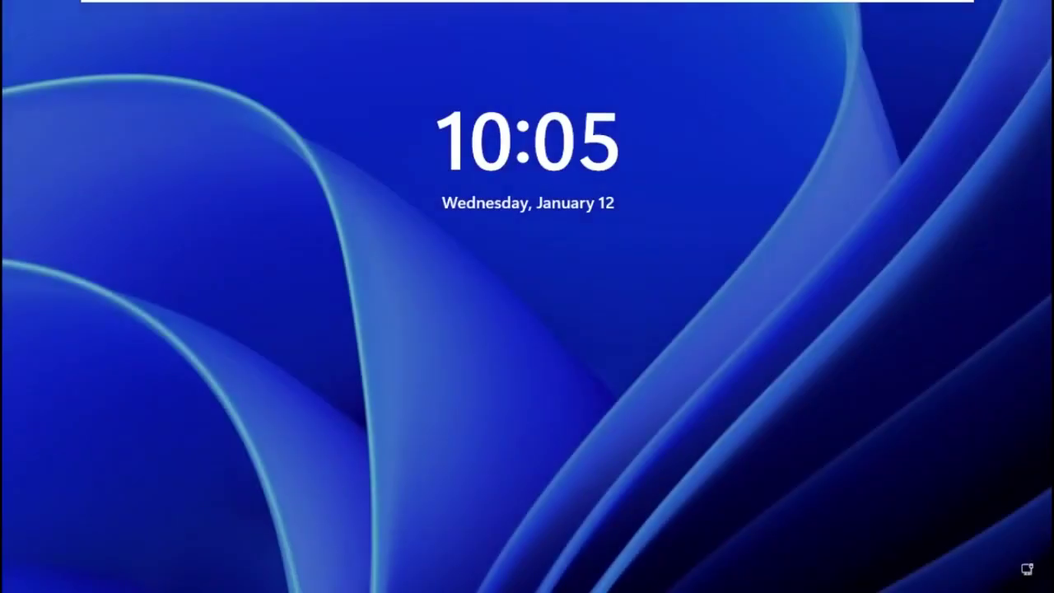
Step: Sign in past the lock screen with the account PIN and show the Start menu's power choices
key("Return")
type("1234")
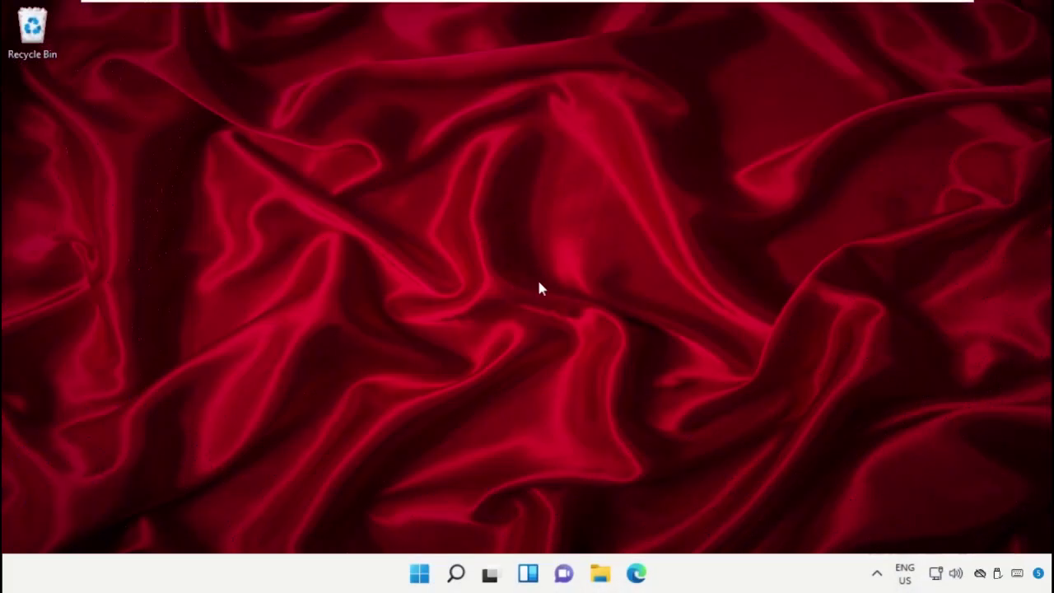
left_click(421, 574)
left_click(730, 519)
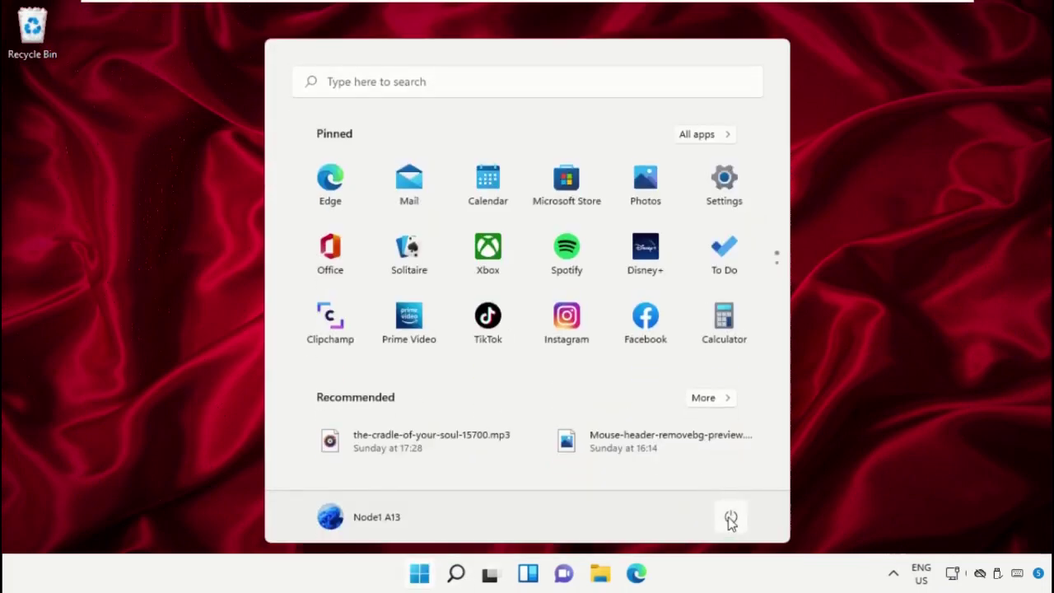